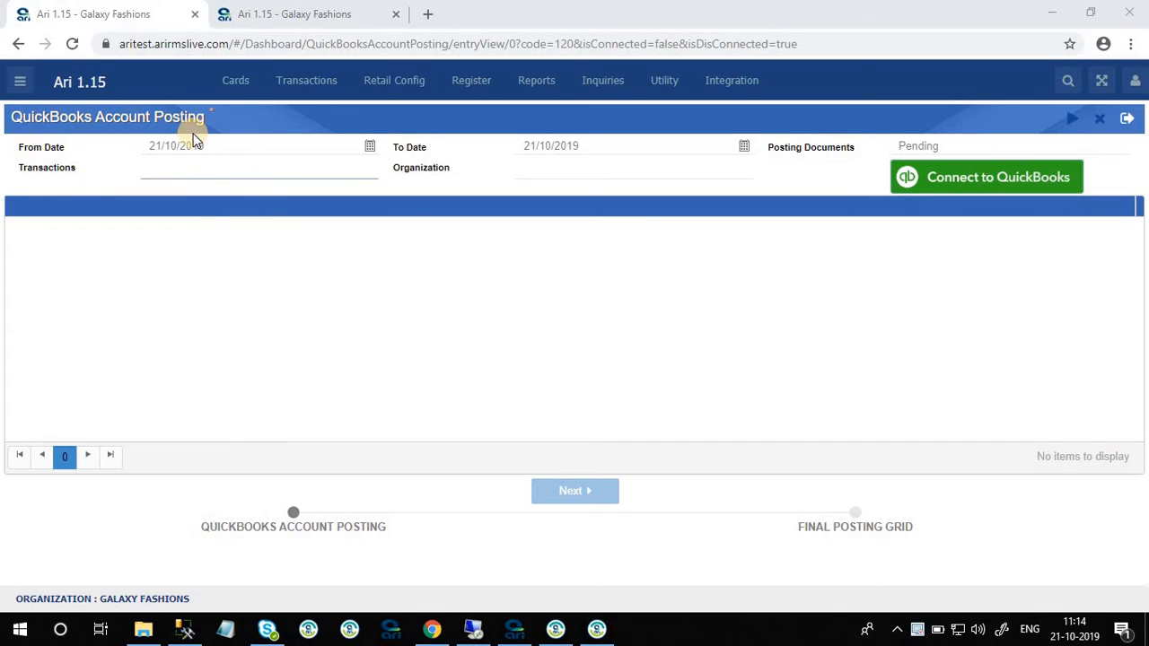
# - Connect to QuickBooks with the saved Intuit login, authorize Ari for Galaxy Fashions, and acknowledge the confirmation
pyautogui.click(991, 185)
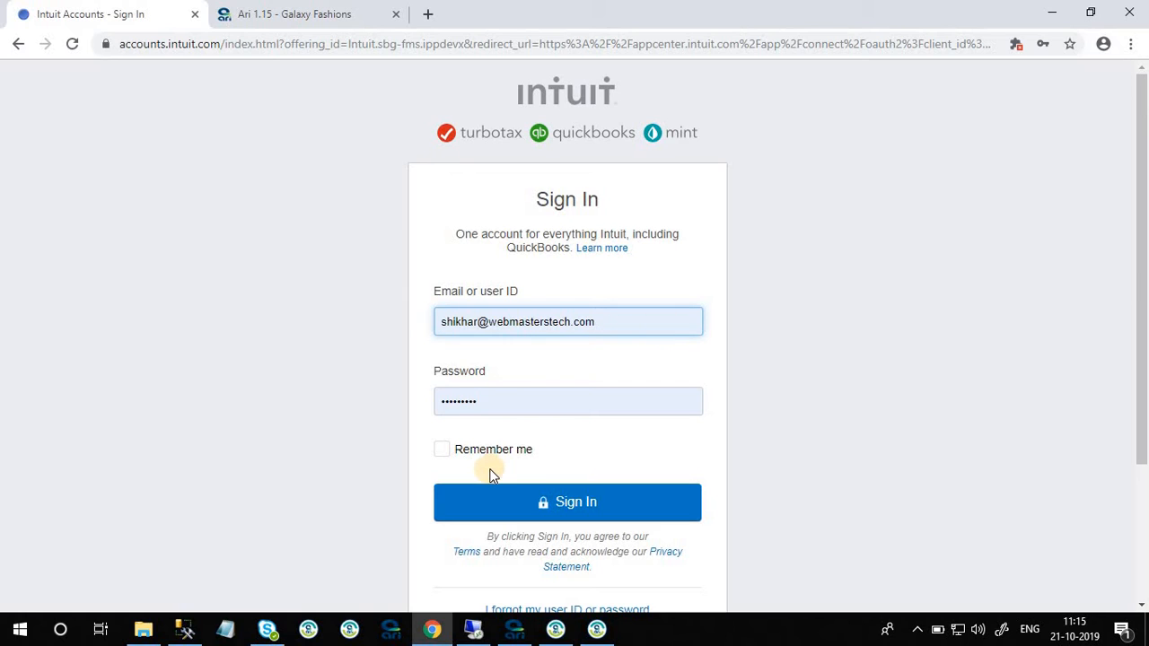
pyautogui.click(566, 506)
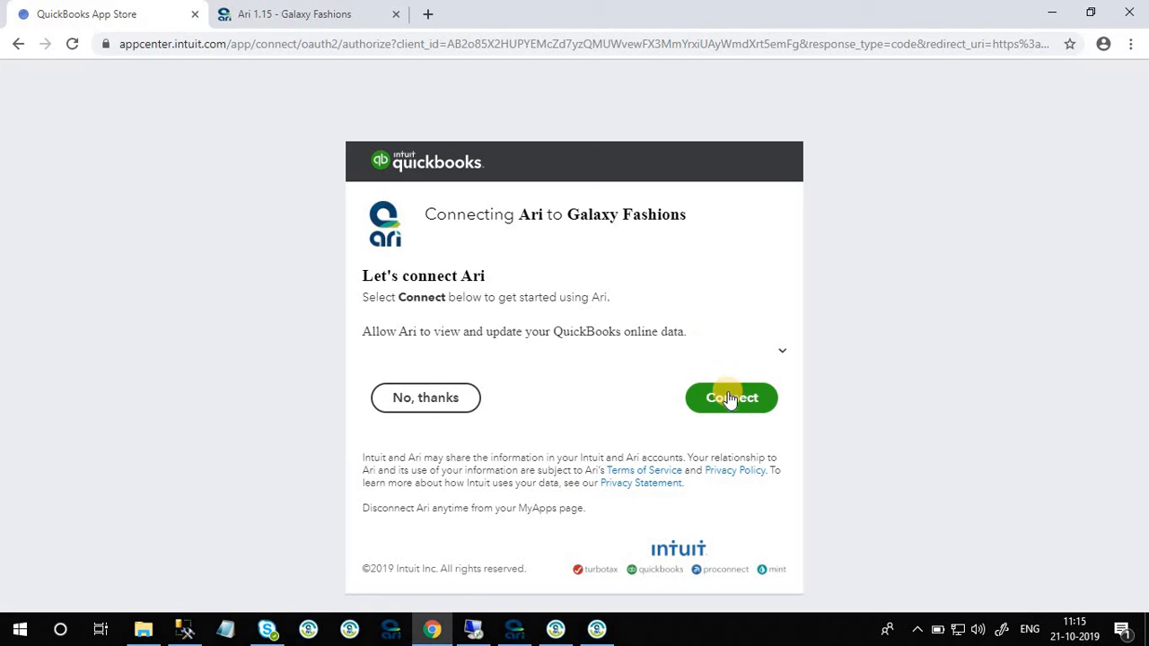
pyautogui.click(729, 399)
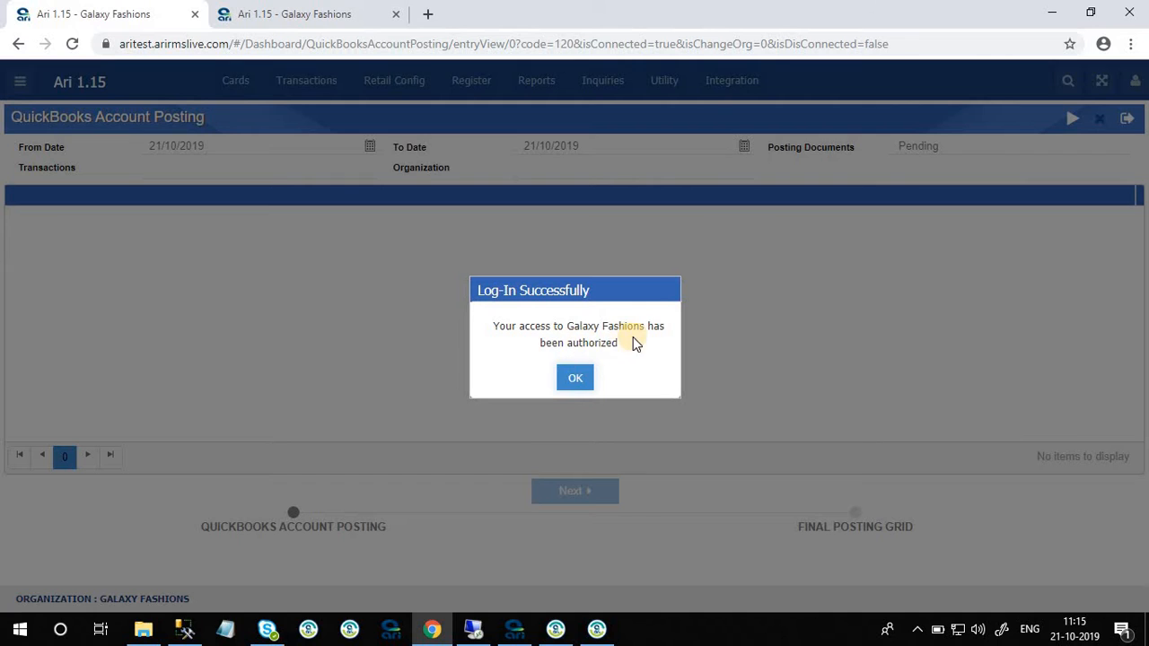
pyautogui.click(577, 379)
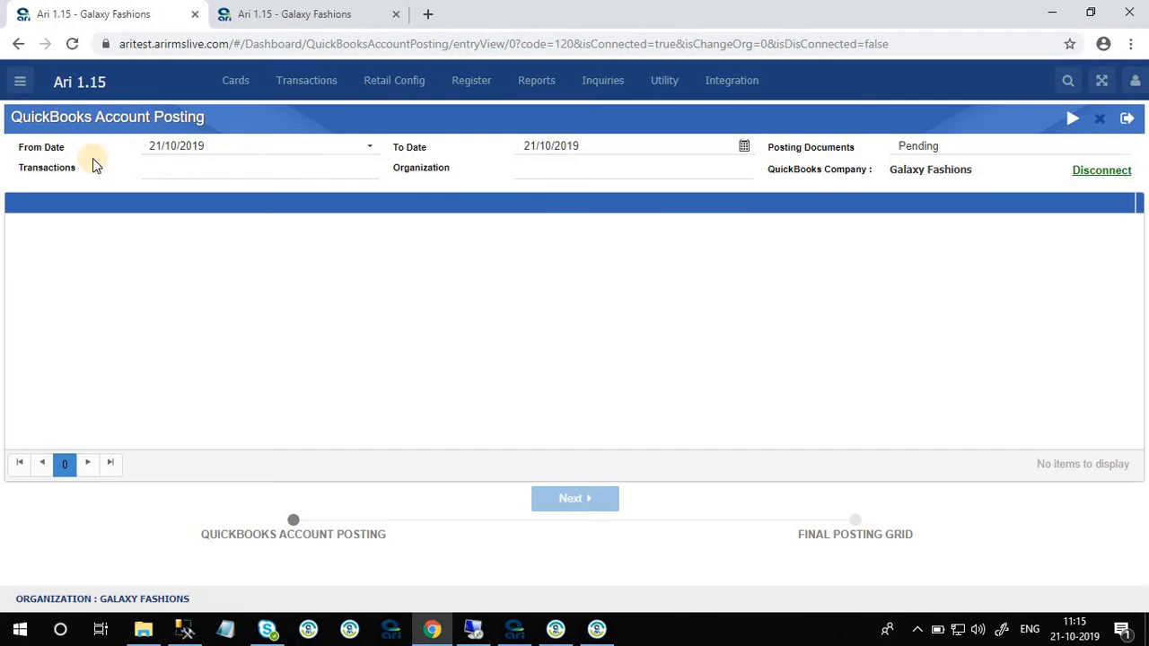
# - List the pending documents with From Date 01/10/2019, and clear the posting form again
pyautogui.click(369, 149)
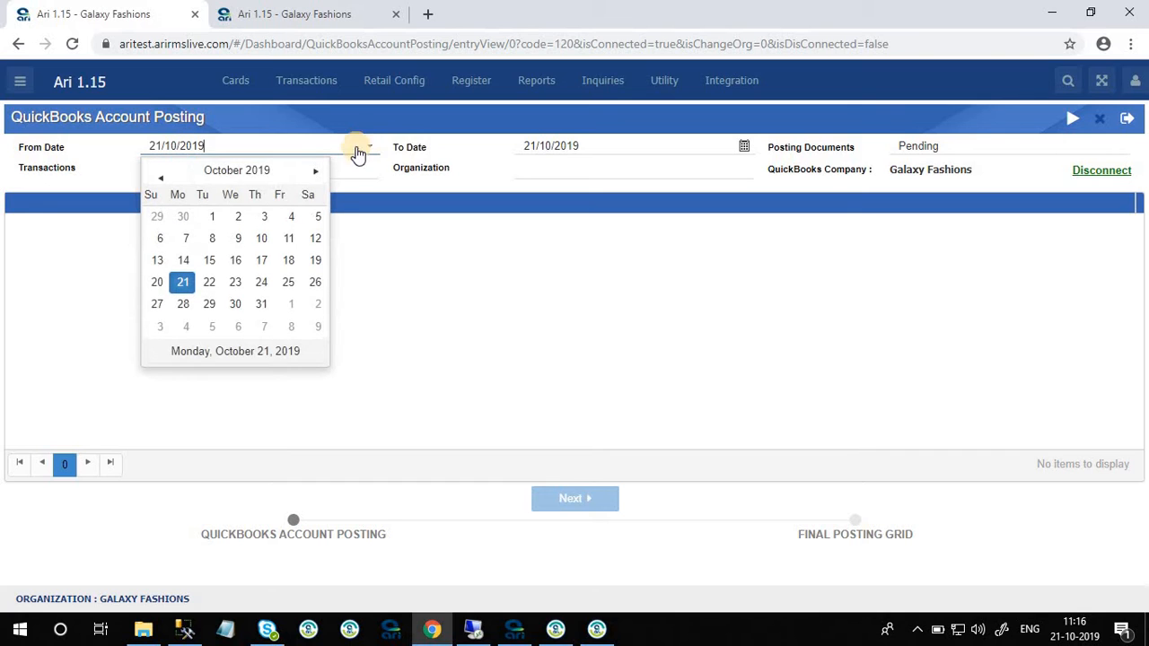
pyautogui.click(214, 218)
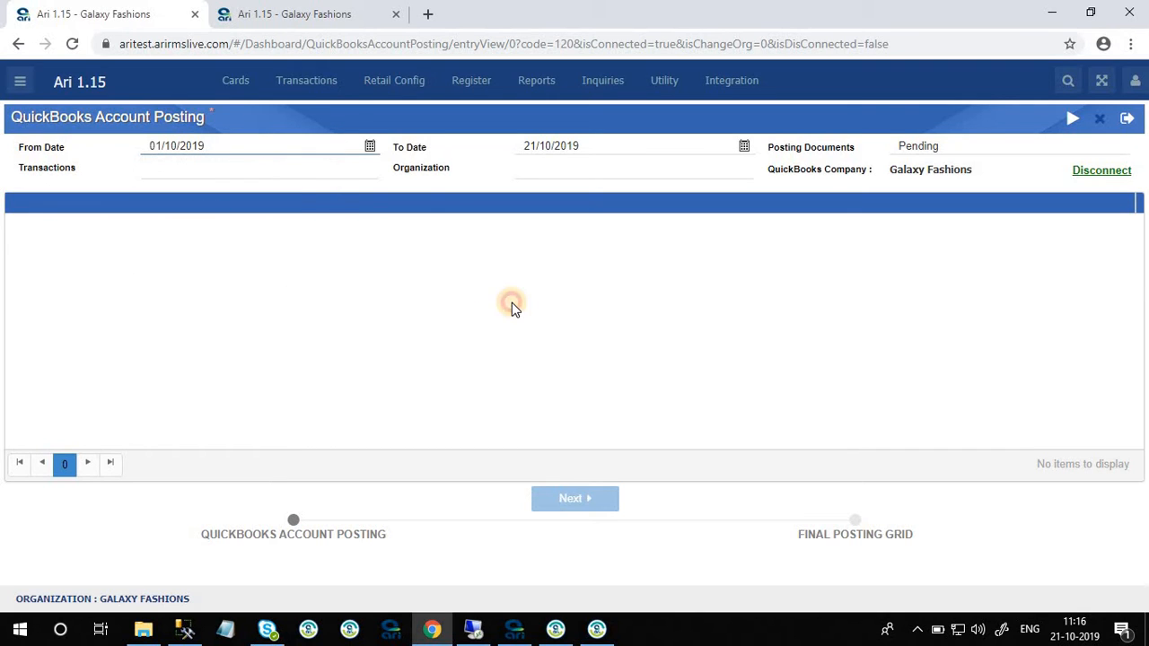
pyautogui.click(1071, 121)
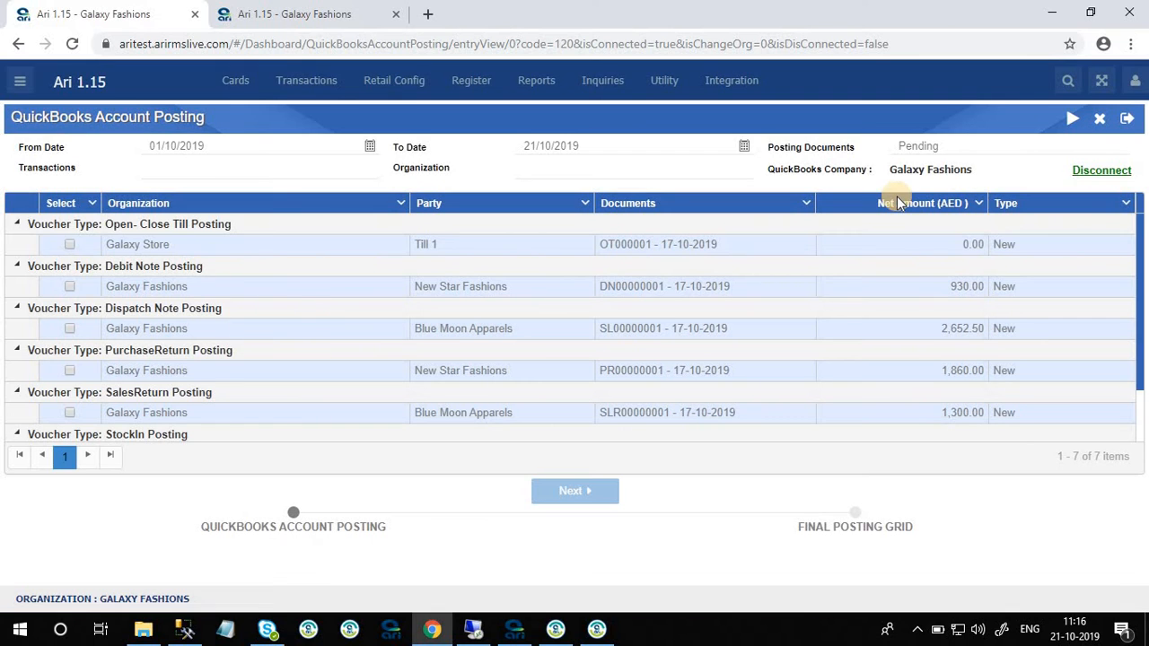
pyautogui.click(1102, 123)
pyautogui.click(545, 386)
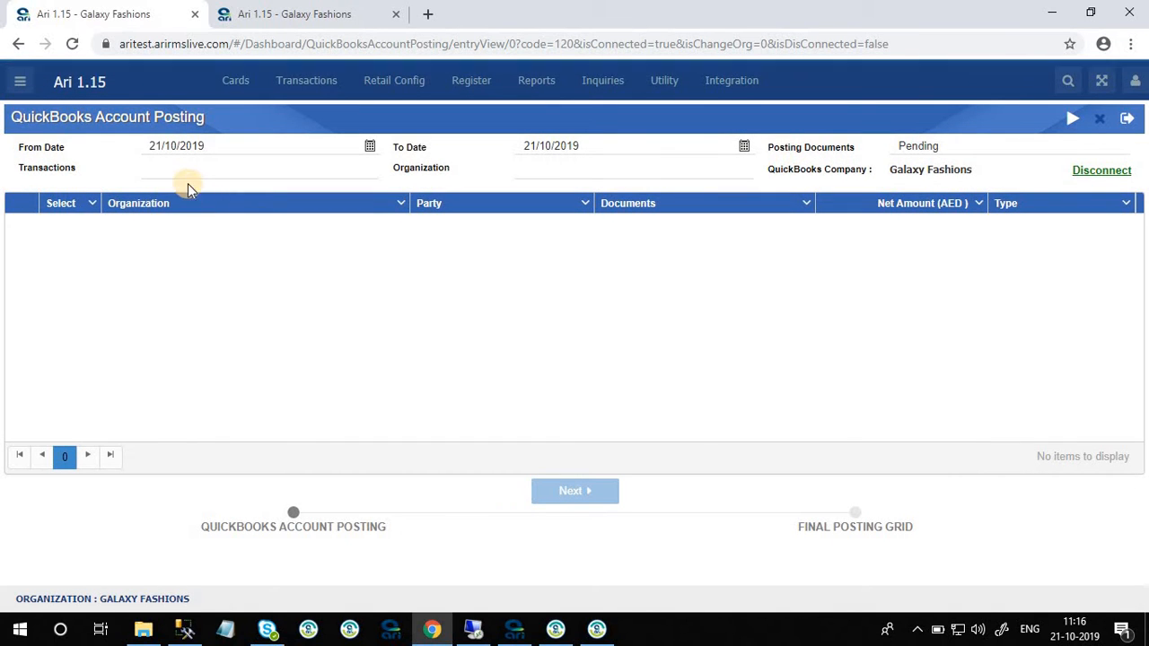
# - Look through the available options of the Transactions and Organization filters
pyautogui.click(175, 169)
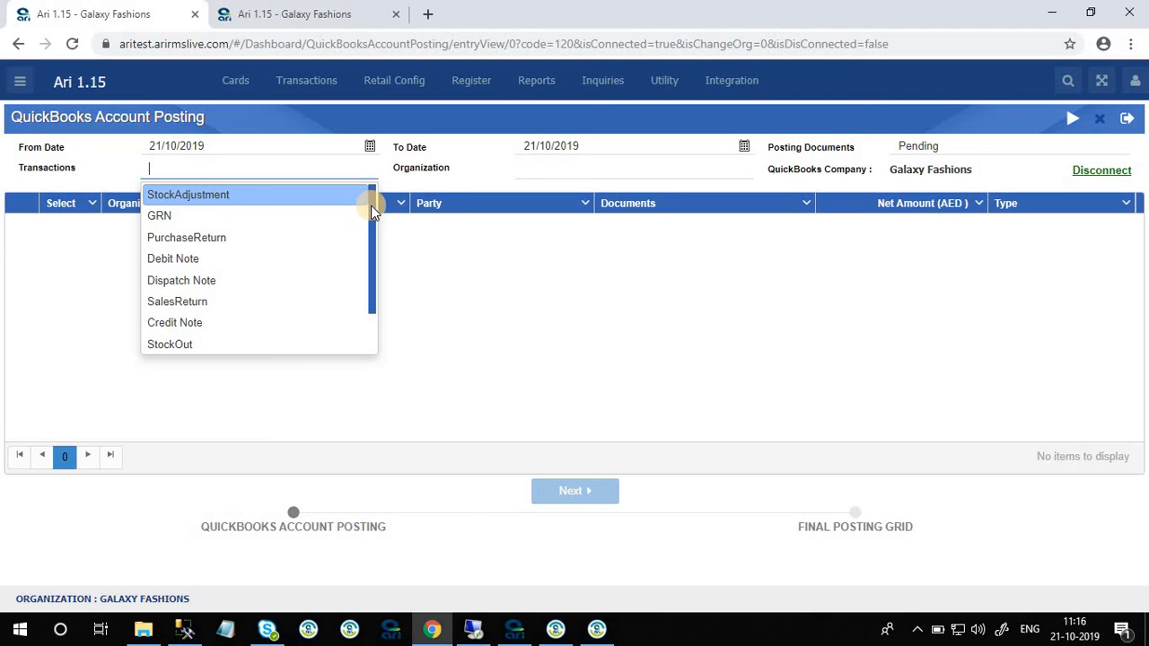
pyautogui.moveTo(373, 210); pyautogui.dragTo(374, 164)
pyautogui.moveTo(374, 213); pyautogui.dragTo(374, 216)
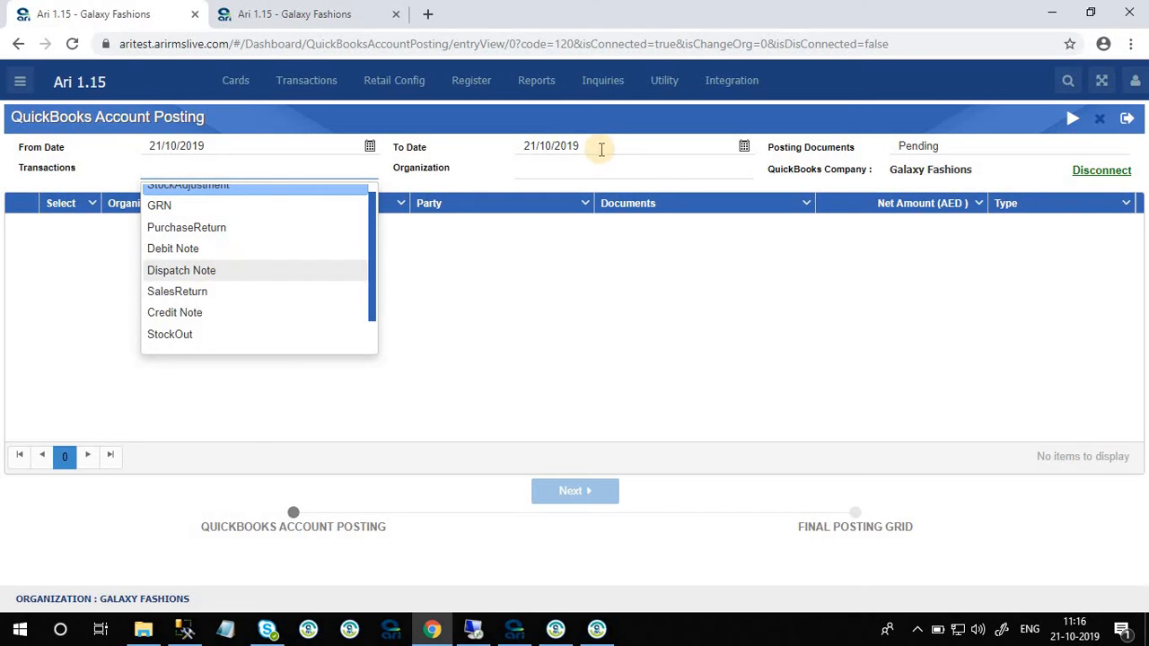
pyautogui.click(577, 172)
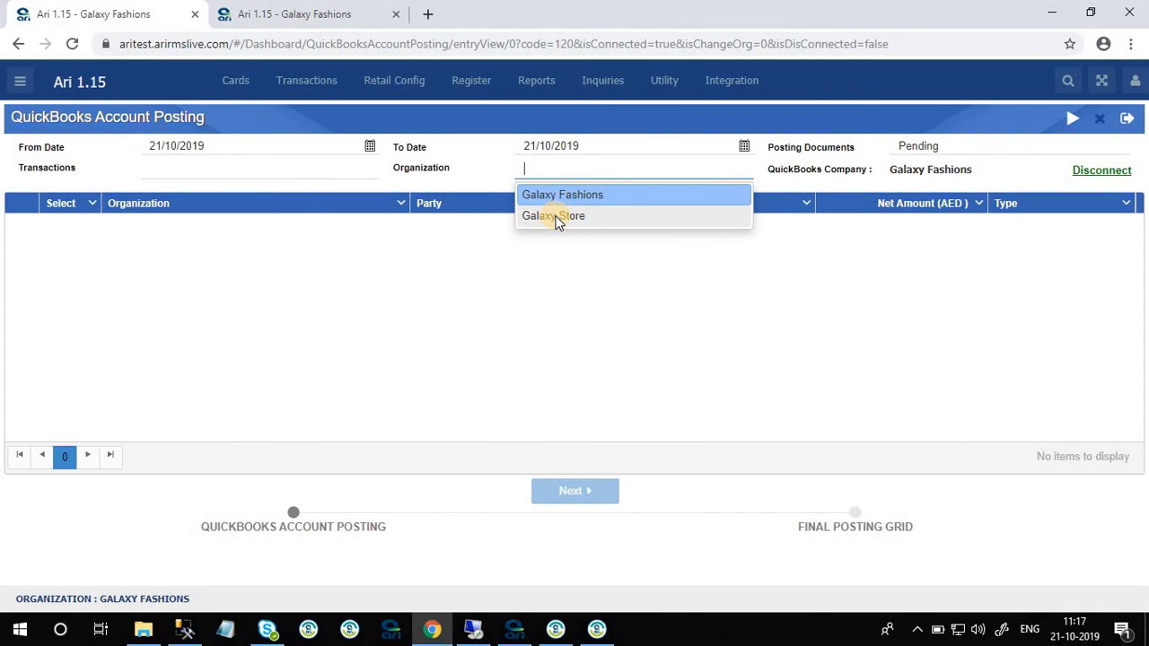
# - Reselect Pending for Posting Documents, and replace it with Error
pyautogui.click(970, 146)
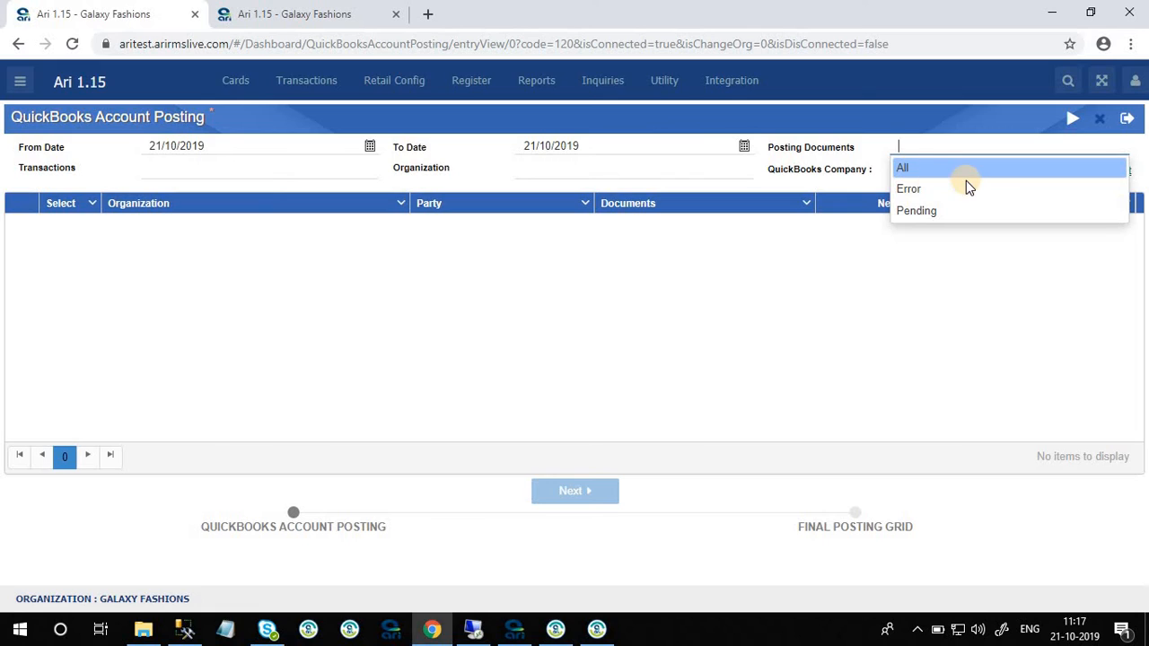
pyautogui.click(925, 213)
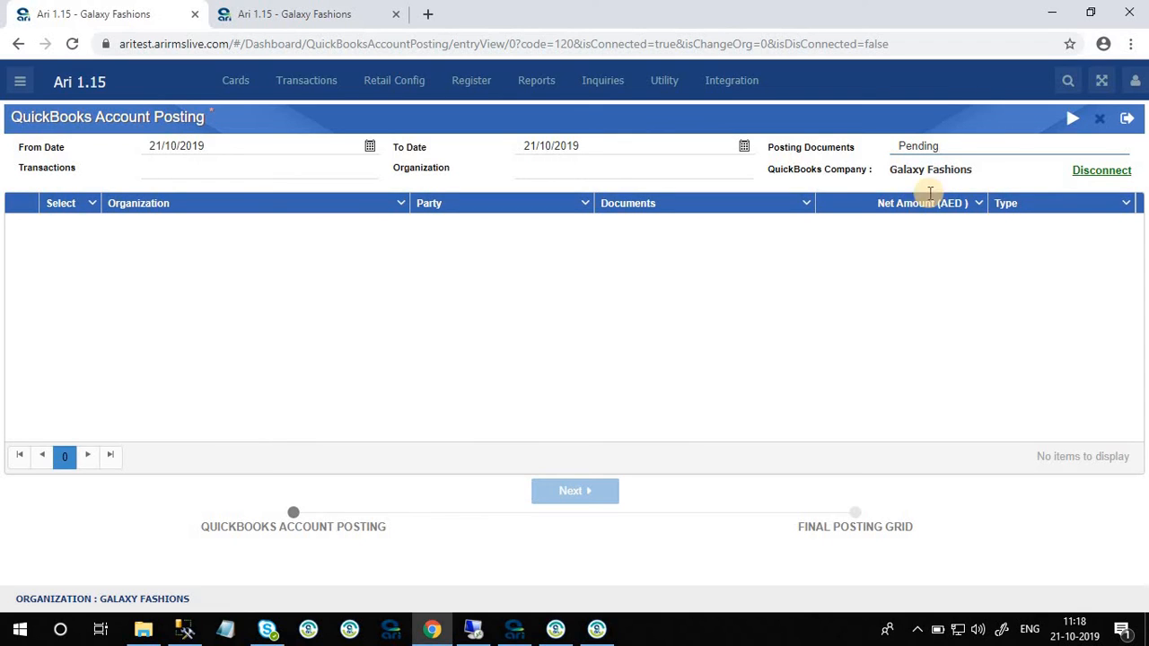
pyautogui.doubleClick(947, 144)
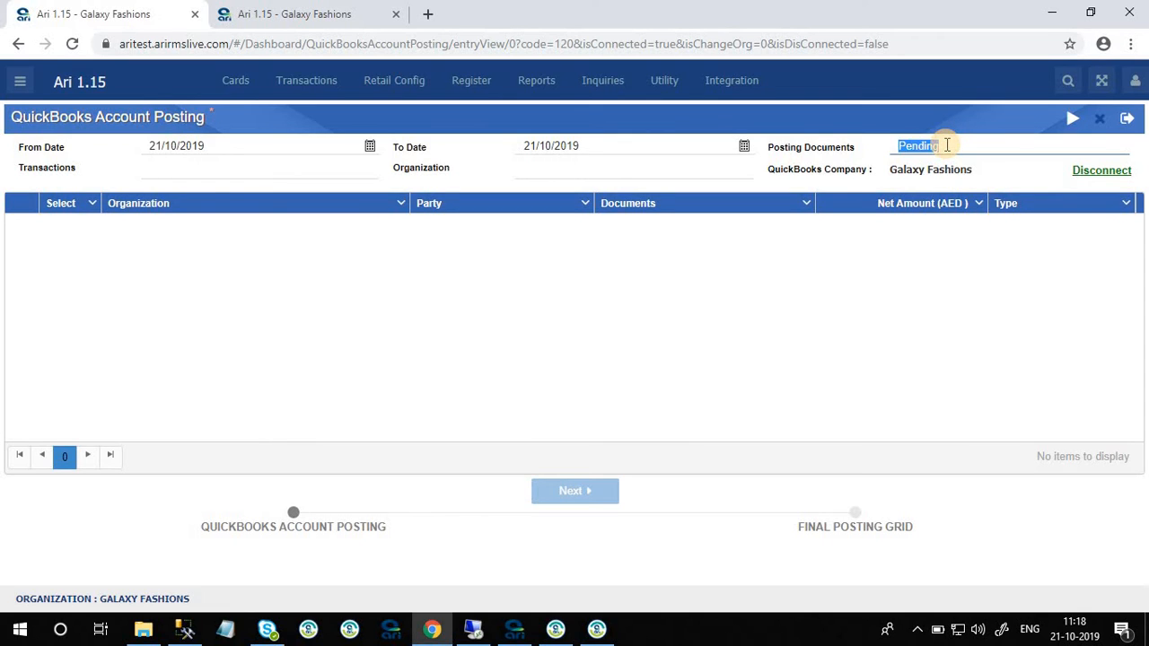
pyautogui.press('BackSpace')
pyautogui.click(920, 193)
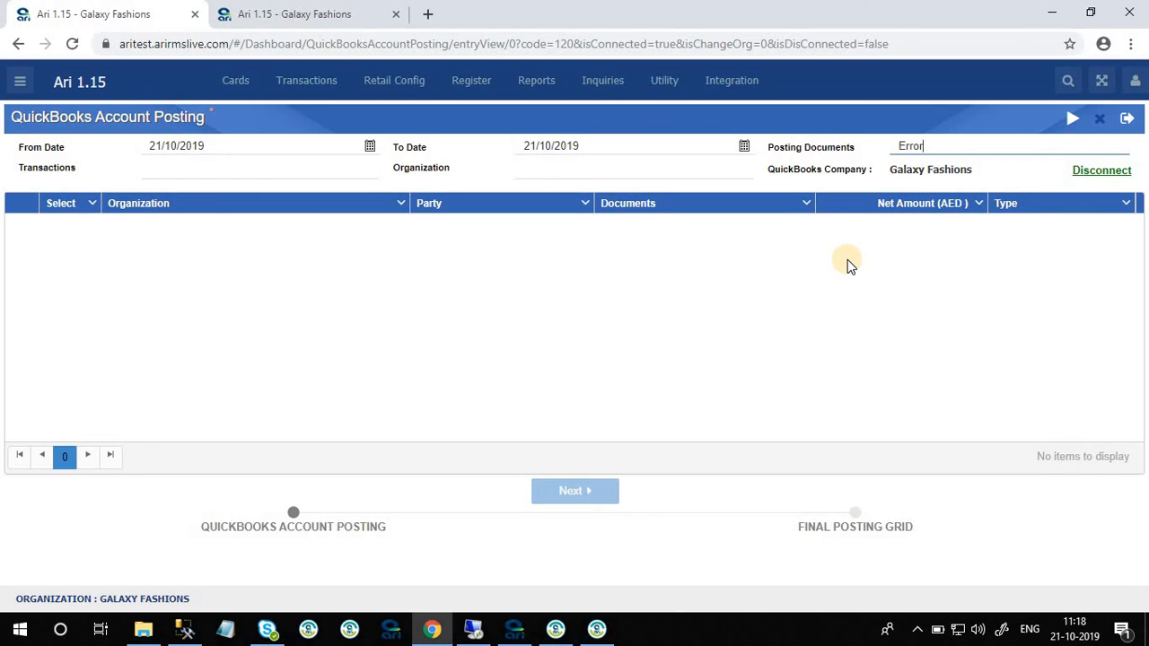
# - Clear the Posting Documents filter and set it to All
pyautogui.press('BackSpace')
pyautogui.press('BackSpace')
pyautogui.press('BackSpace')
pyautogui.press('BackSpace')
pyautogui.press('BackSpace')
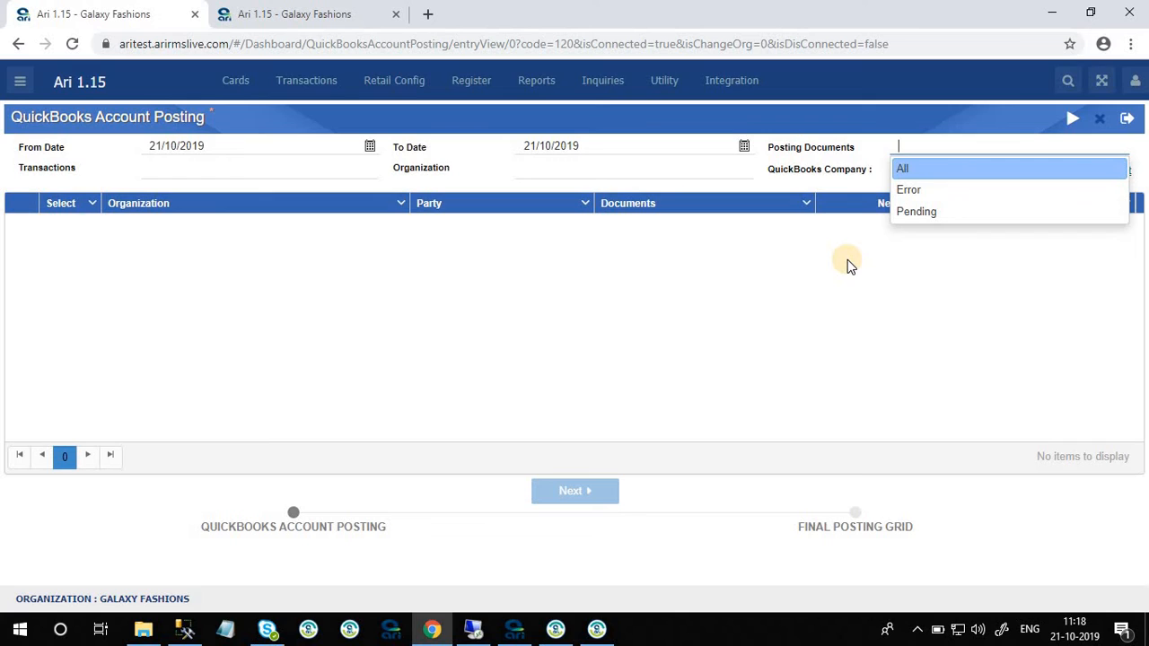
pyautogui.click(916, 174)
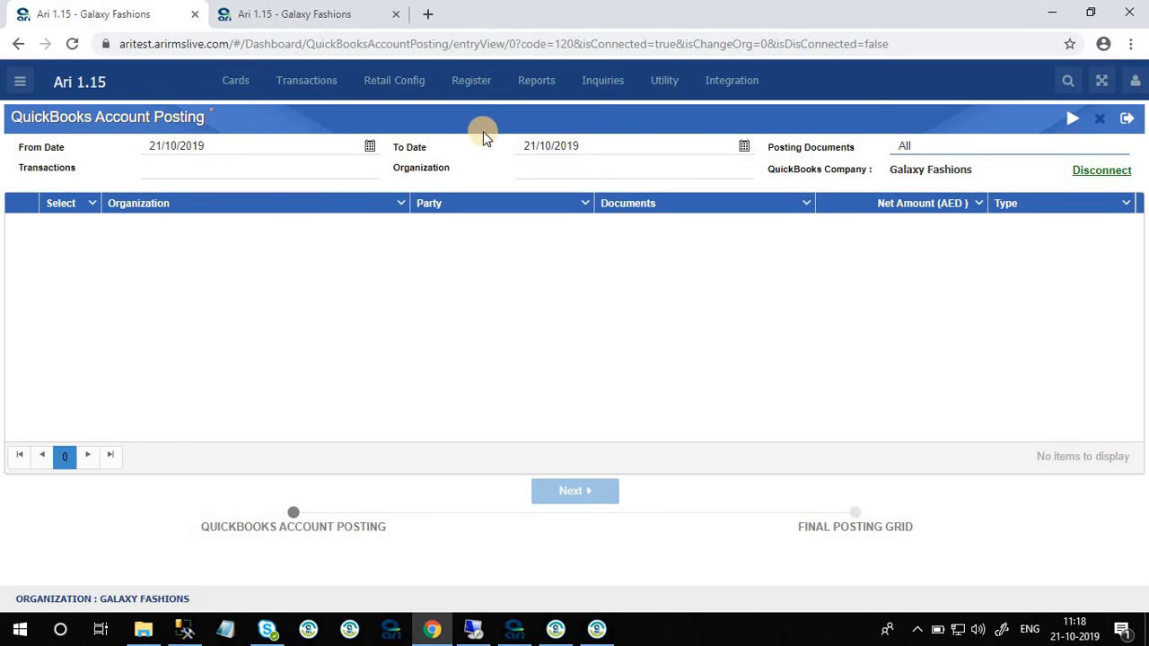
# - Set From Date to 01/10/2019 and load the matching documents
pyautogui.click(367, 146)
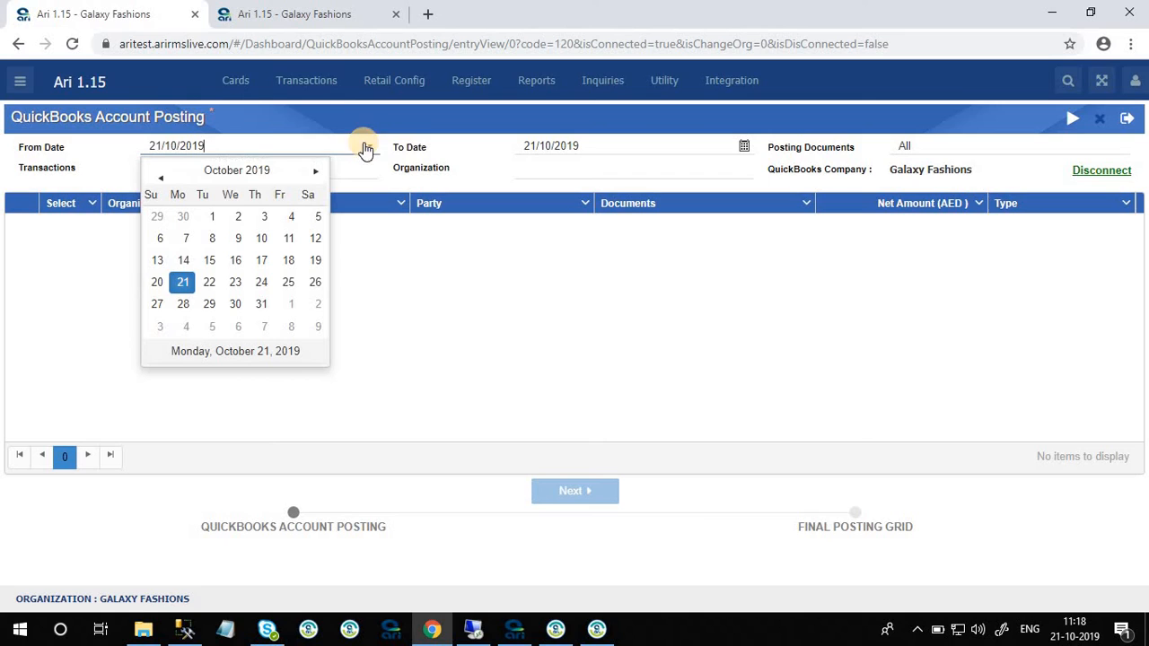
pyautogui.click(218, 219)
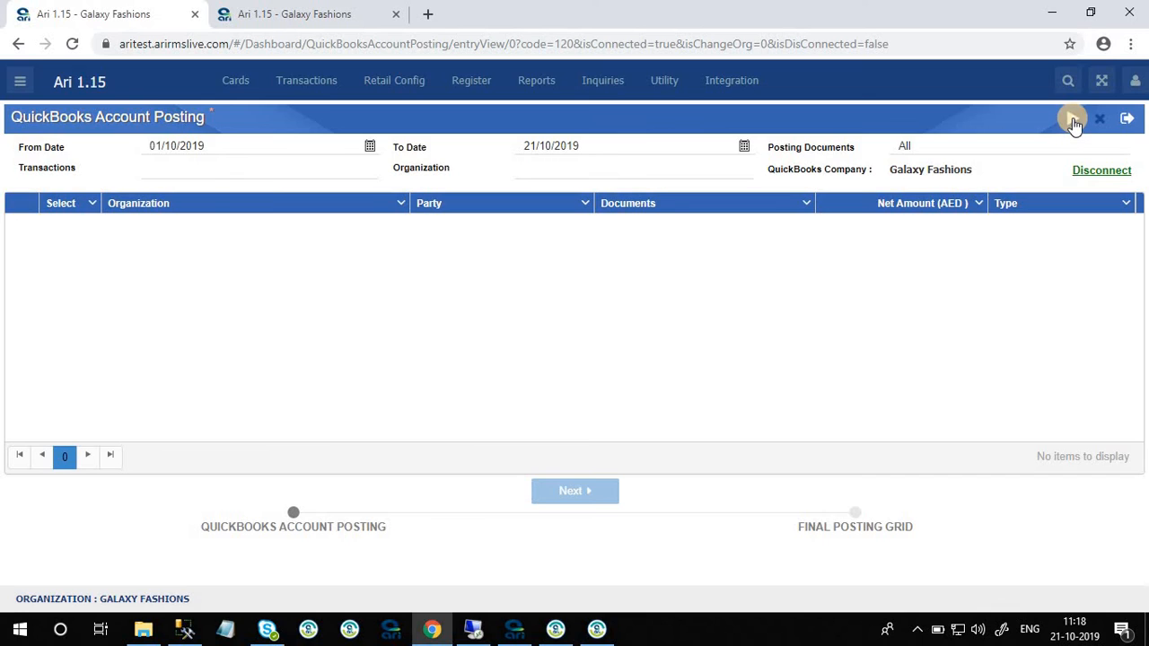
pyautogui.click(1073, 122)
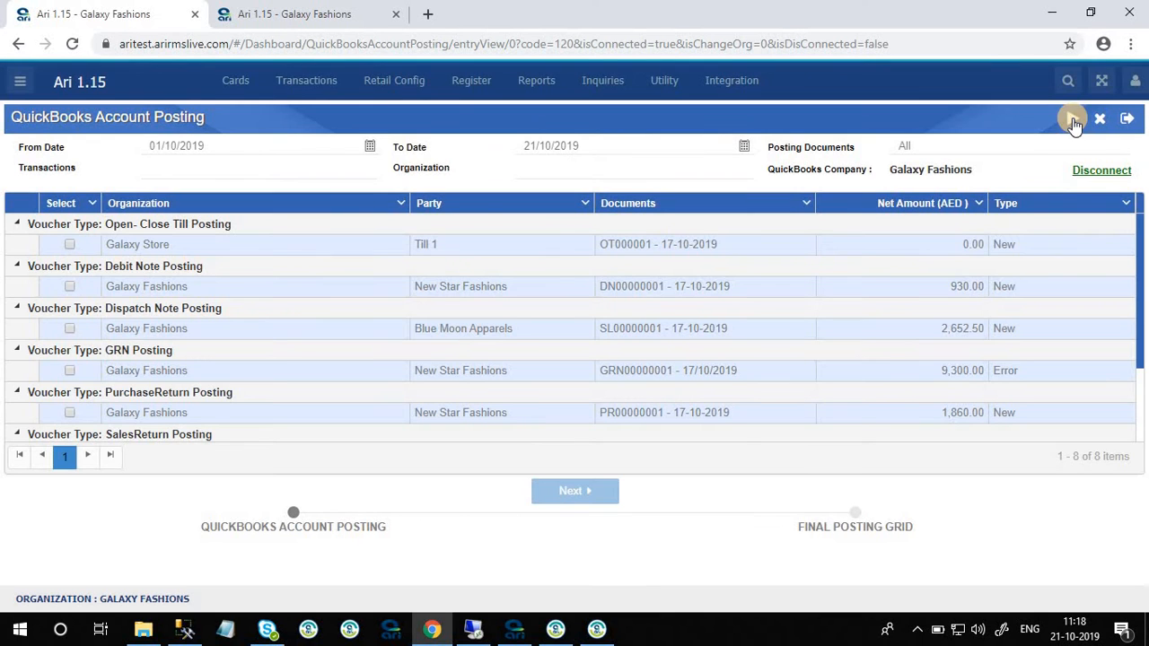
# - Select the GRN Posting document and post it to QuickBooks, ticking the confirmation that all listed data will be posted
pyautogui.click(70, 371)
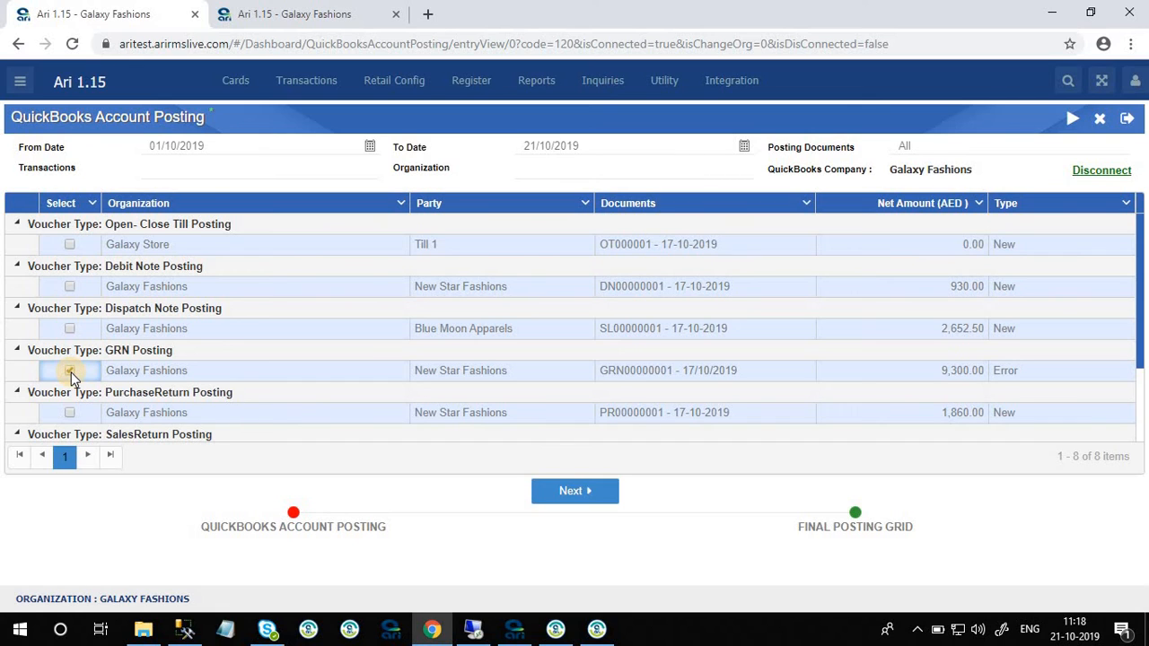
pyautogui.click(66, 368)
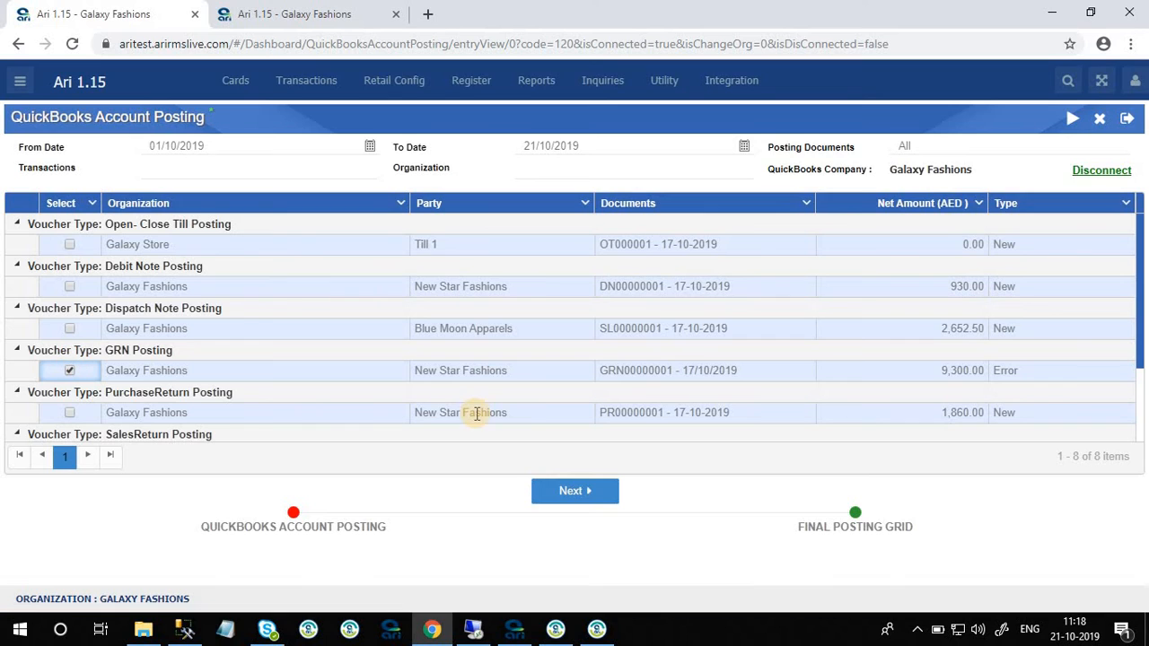
pyautogui.click(581, 506)
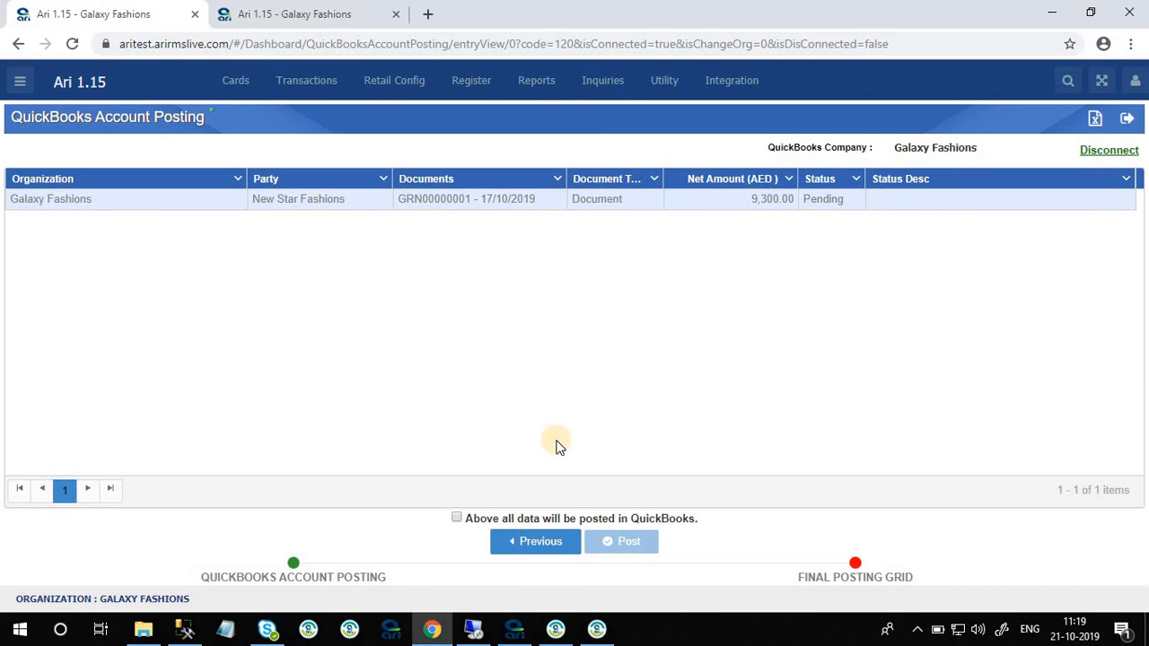
pyautogui.click(457, 519)
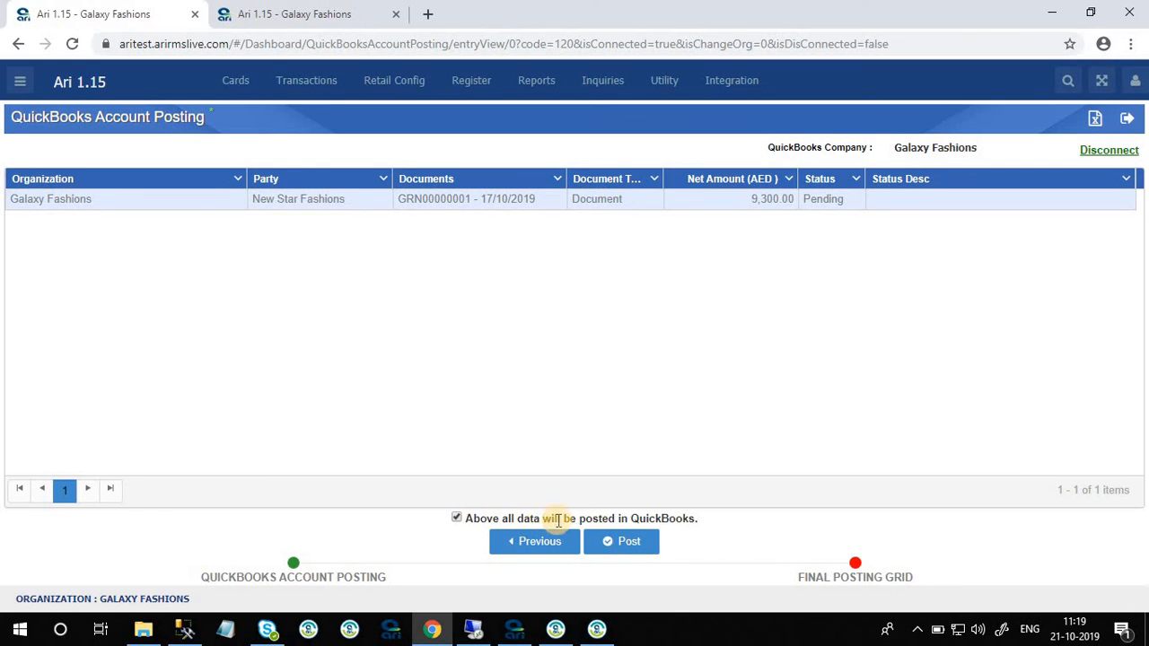
pyautogui.click(634, 545)
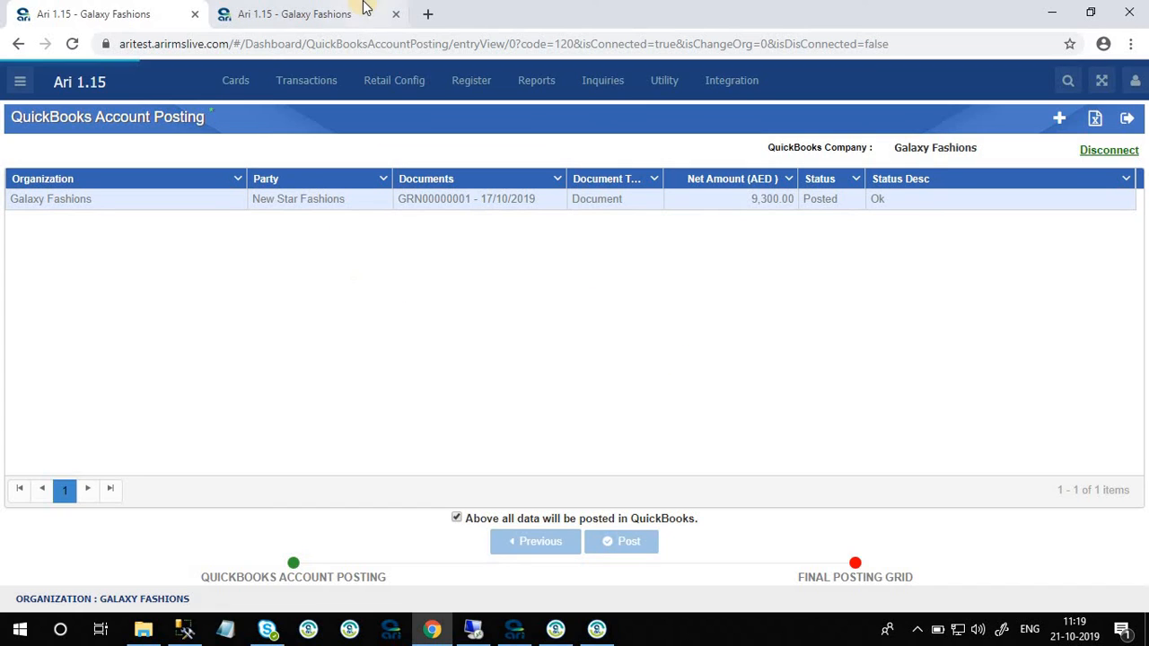
# - Start a new QuickBooks account posting, and bring up the QuickBooks Setup page to review its account parameters
pyautogui.click(1059, 120)
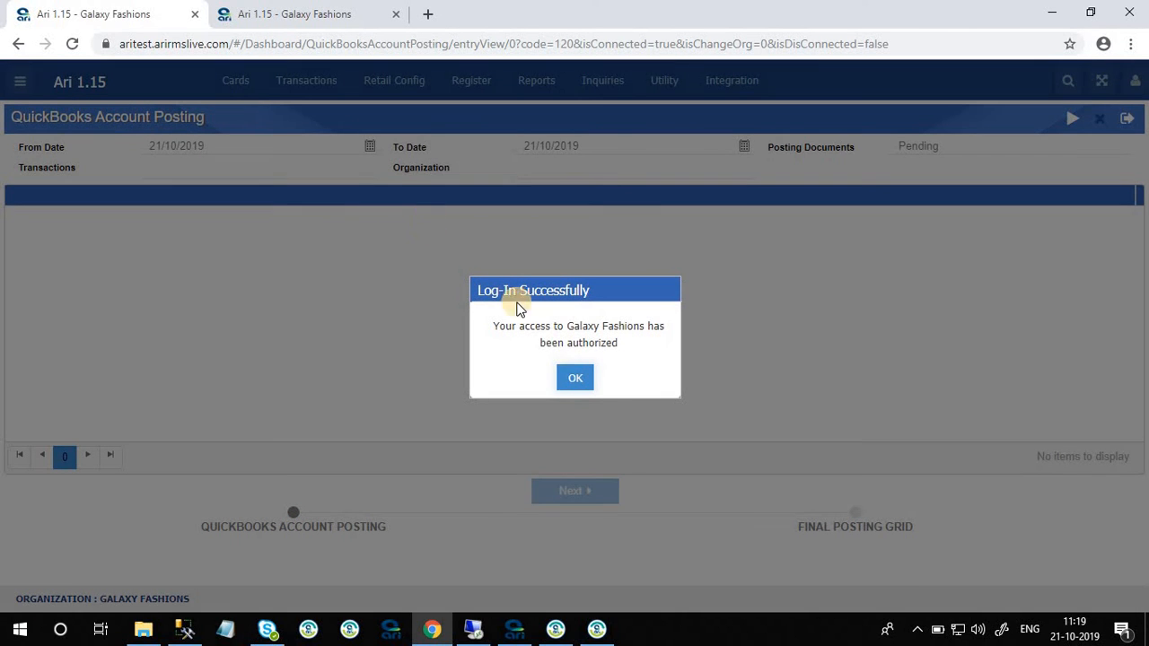
pyautogui.click(574, 378)
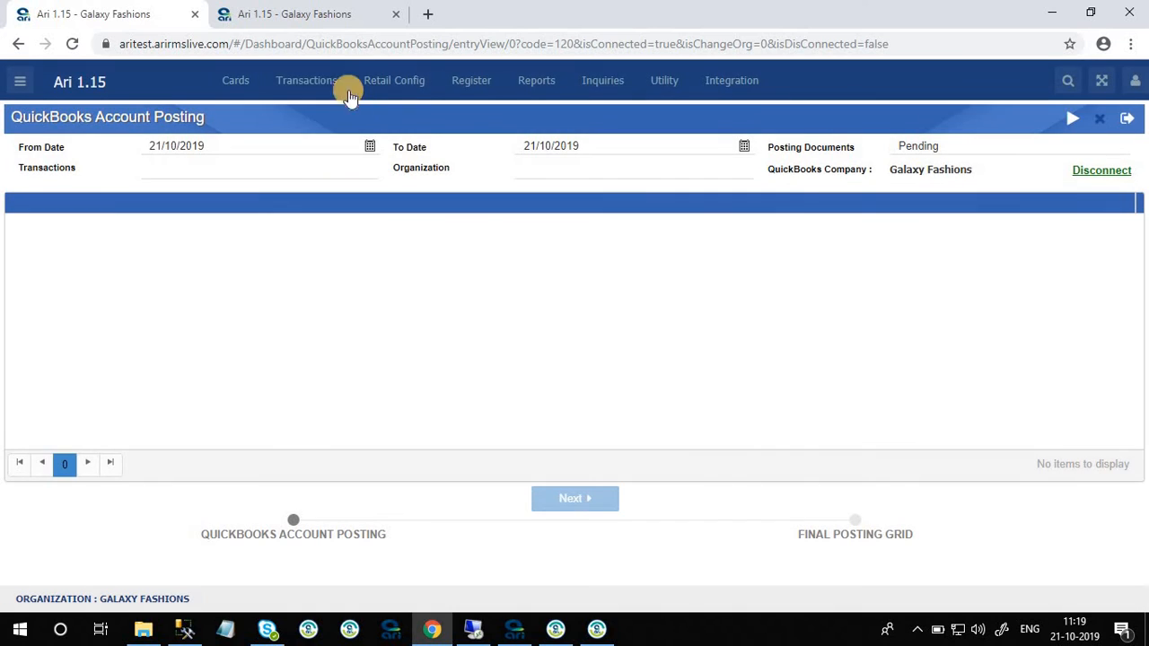
pyautogui.click(315, 14)
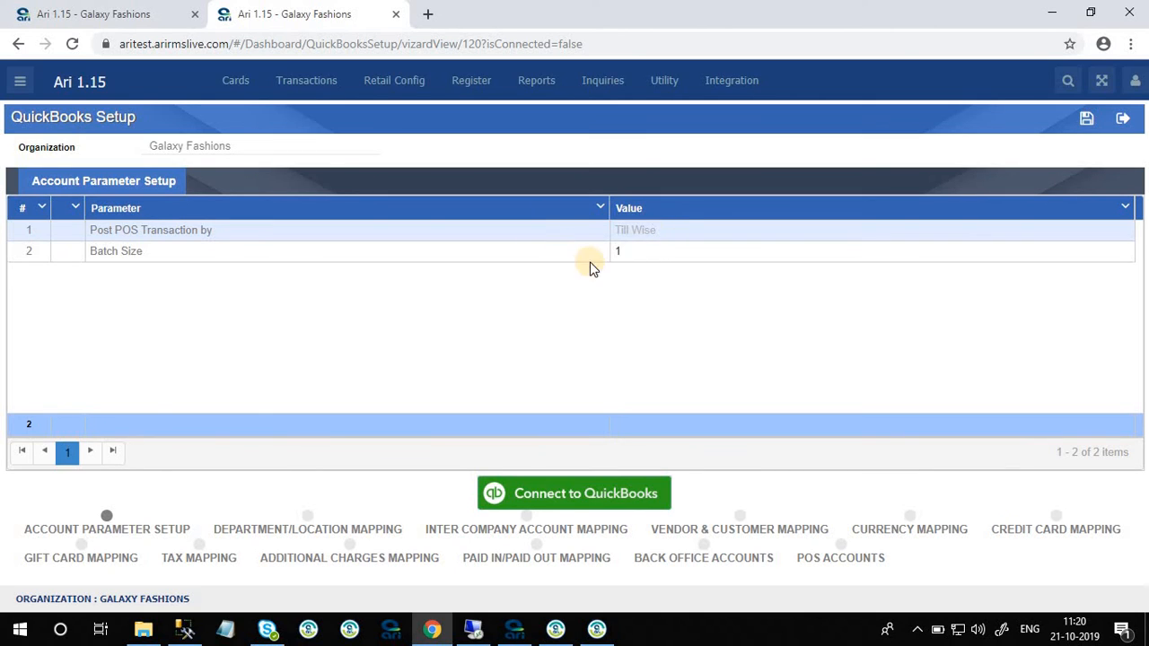
# - Switch to Ari POS, sell one Men's Jeans to the cash customer with cash payment, and close the receipt preview
pyautogui.click(514, 629)
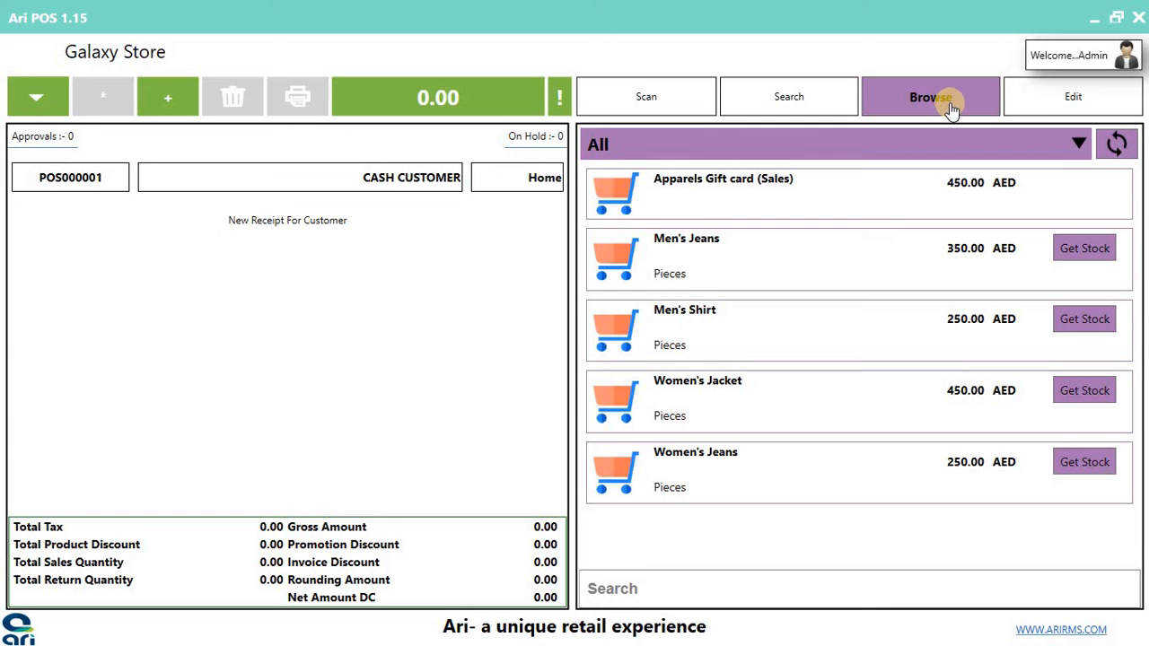
pyautogui.click(822, 236)
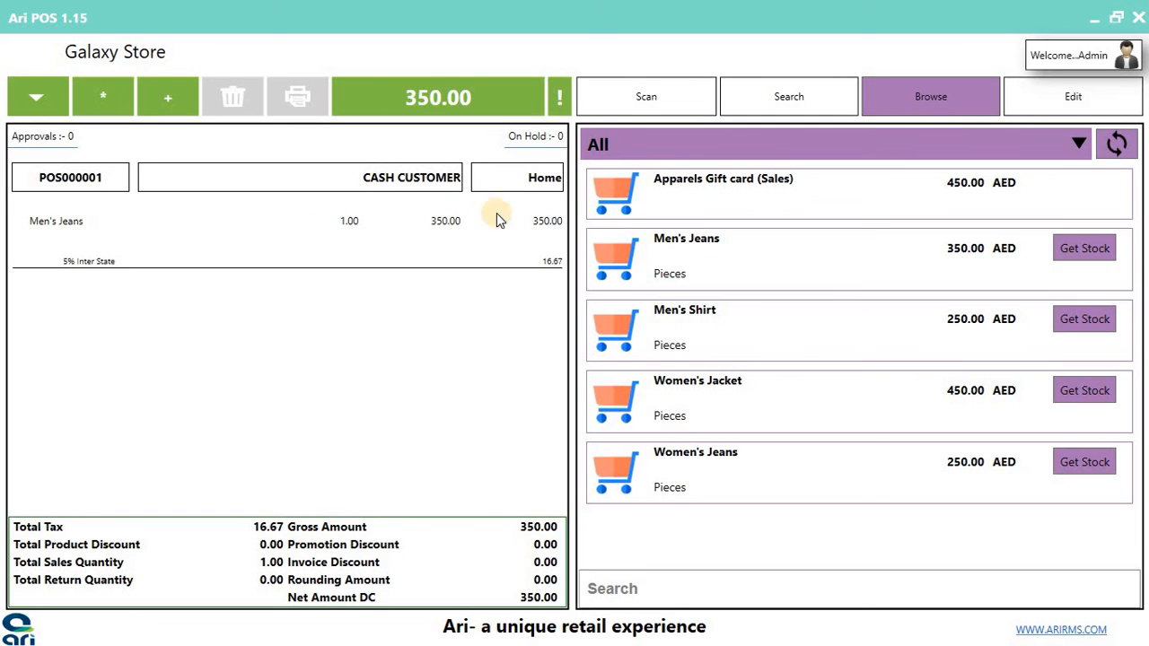
pyautogui.click(444, 224)
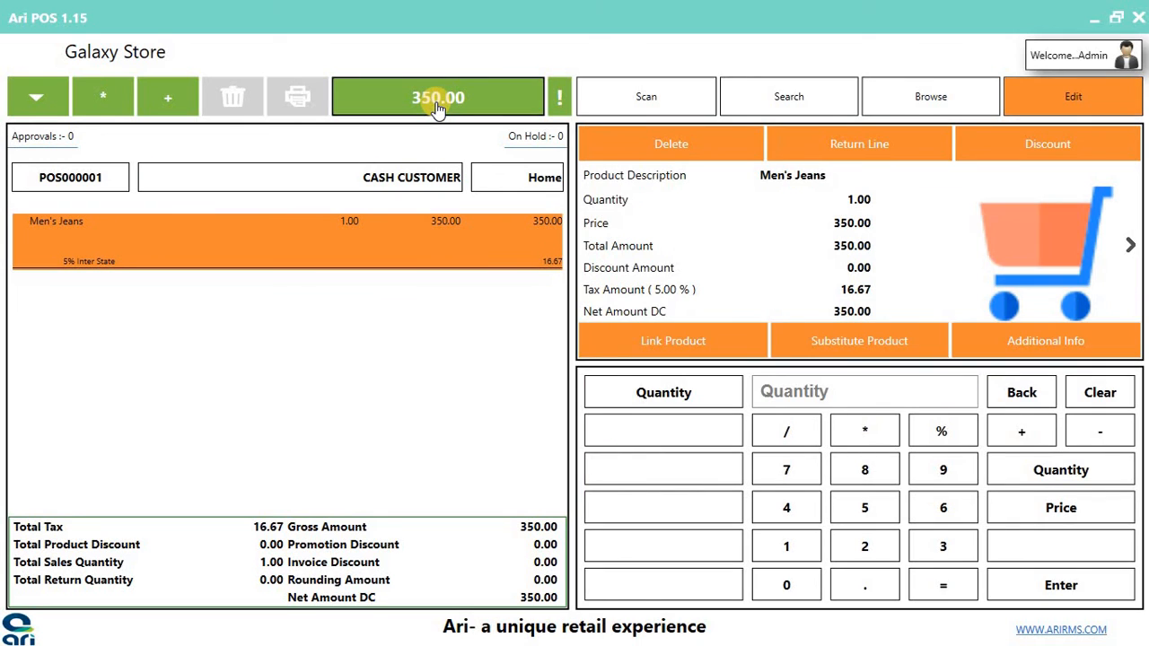
pyautogui.click(446, 98)
pyautogui.click(1056, 155)
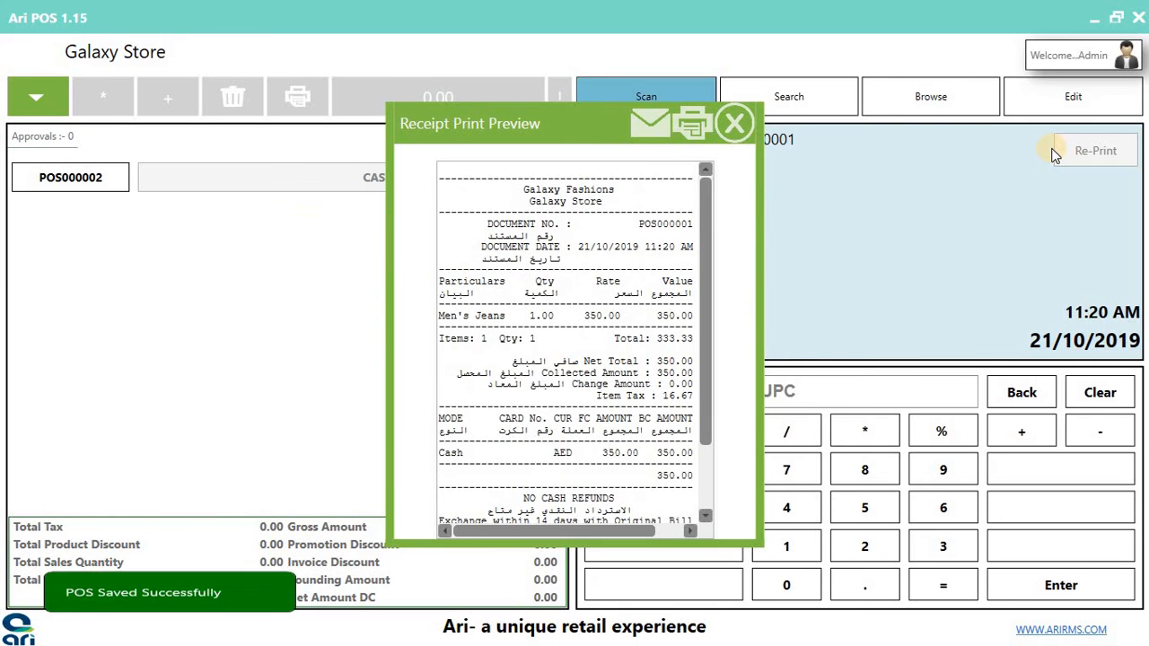
pyautogui.click(734, 126)
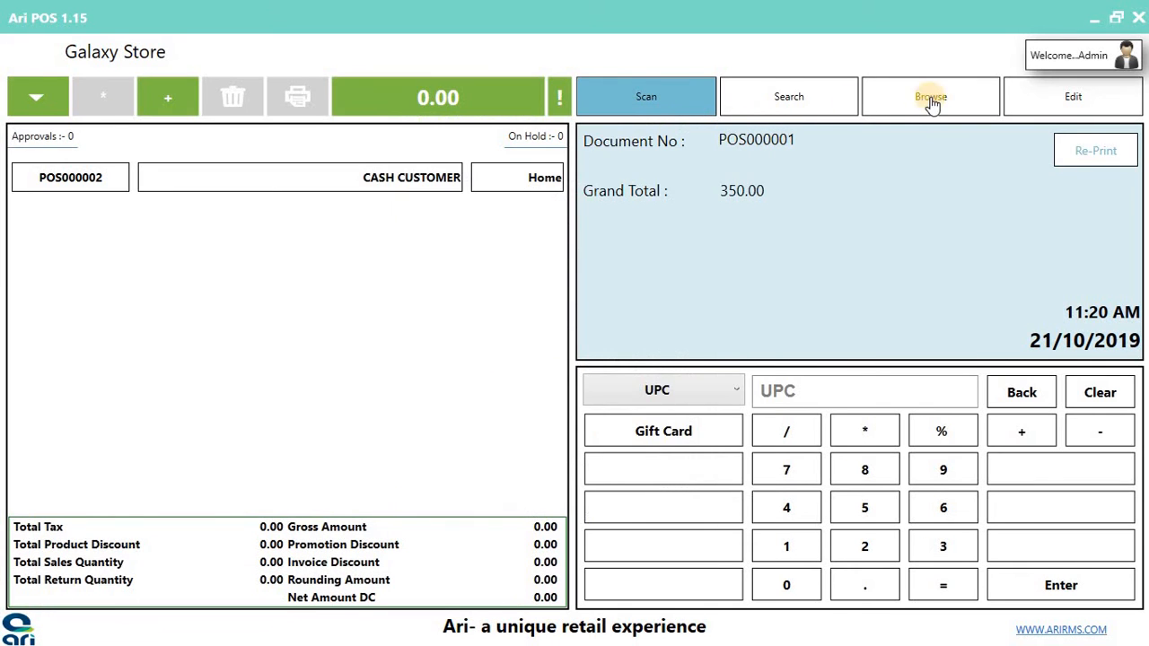
# - Sell one Men's Shirt to the cash customer with cash payment, and close the receipt preview
pyautogui.click(925, 96)
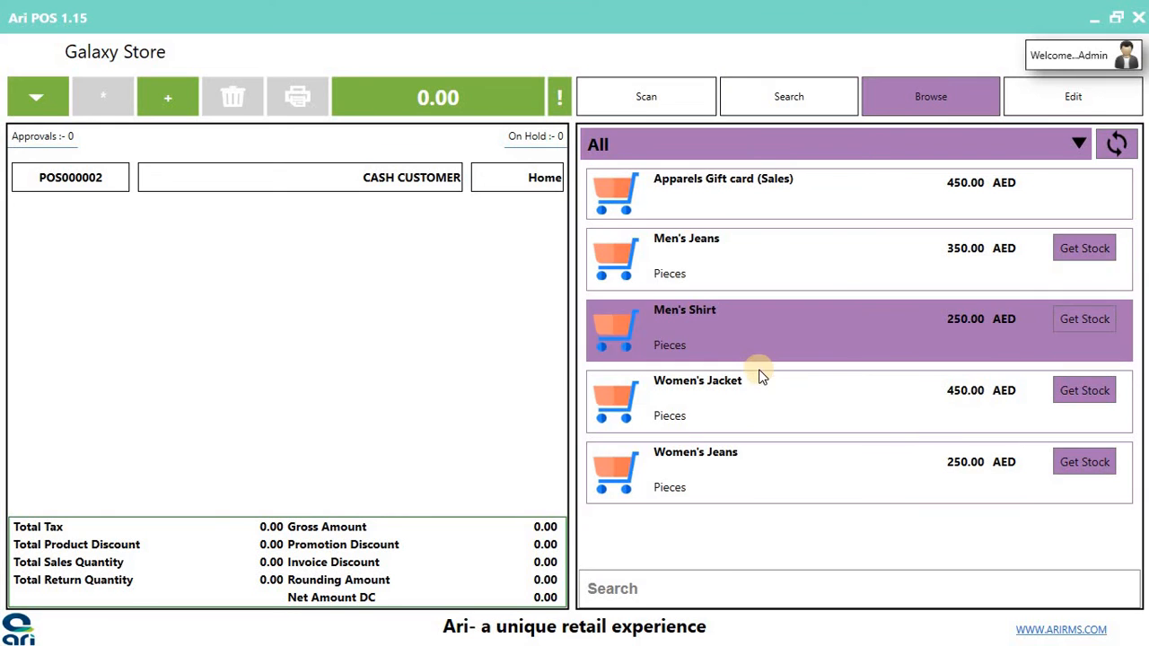
pyautogui.click(773, 324)
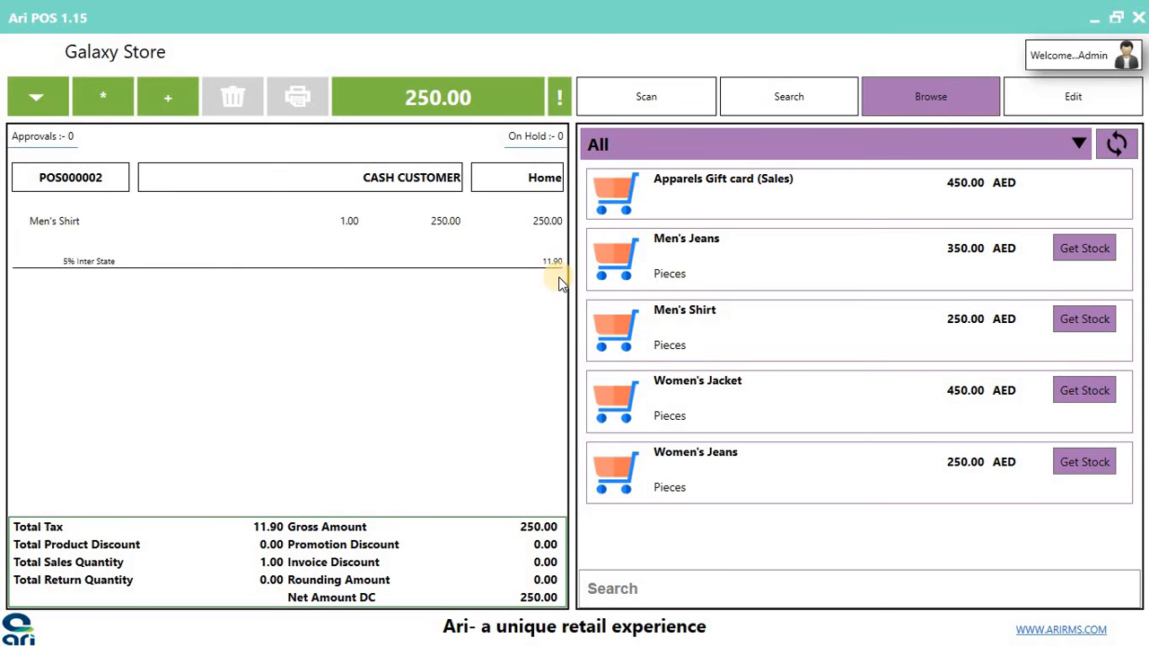
pyautogui.click(456, 106)
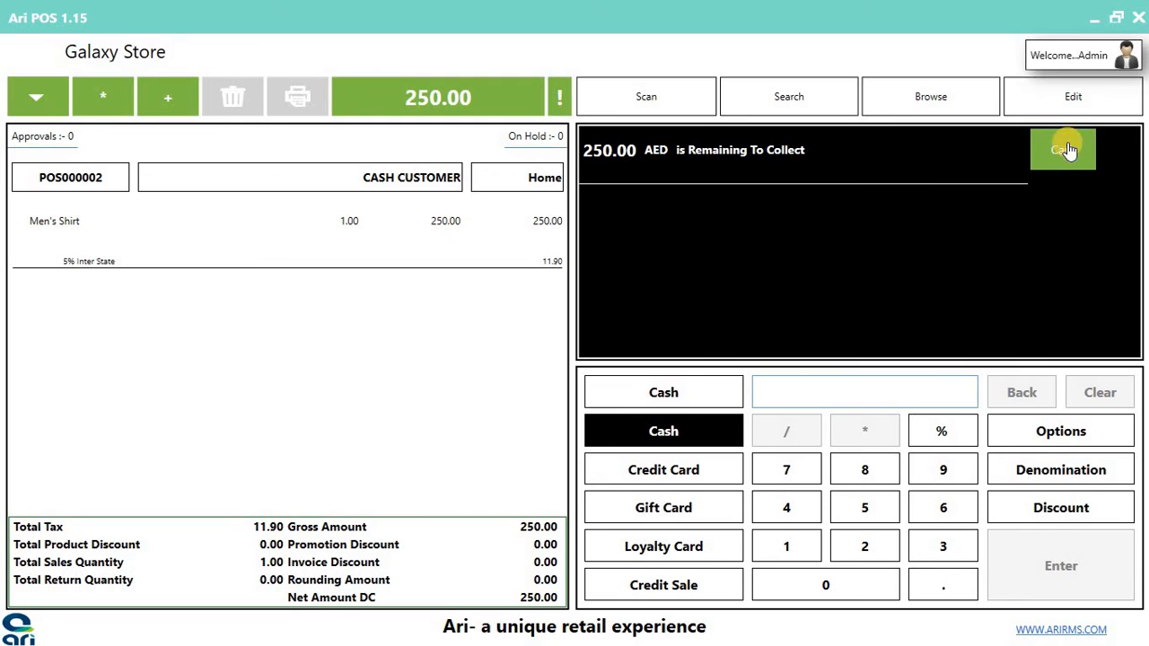
pyautogui.click(1060, 146)
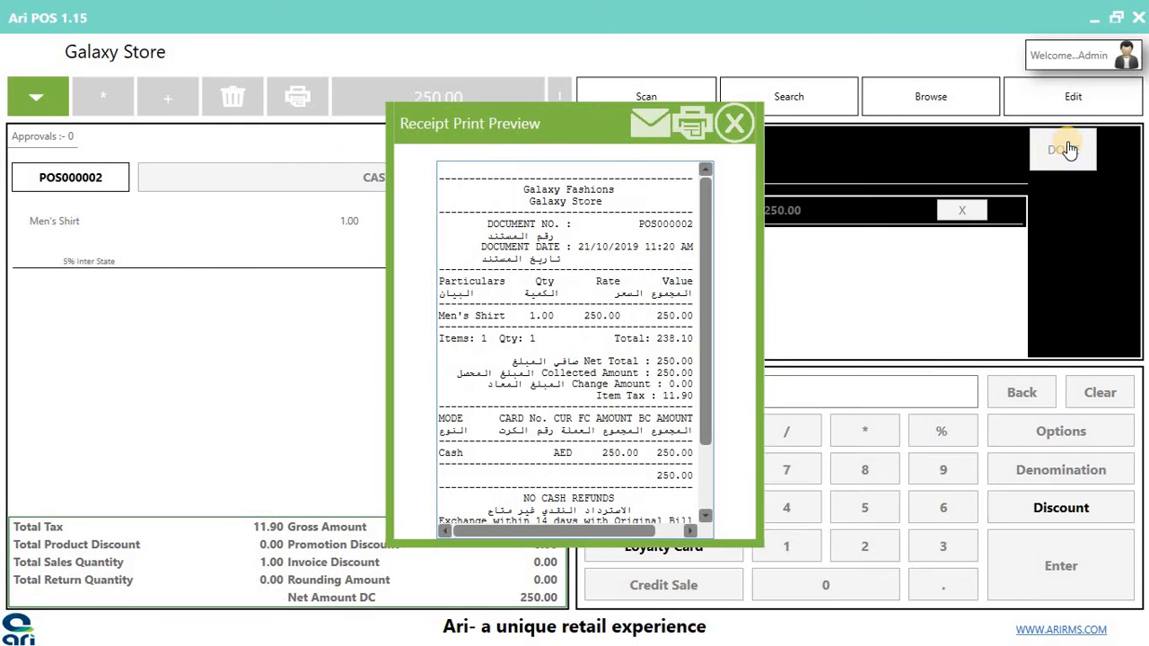
pyautogui.click(733, 124)
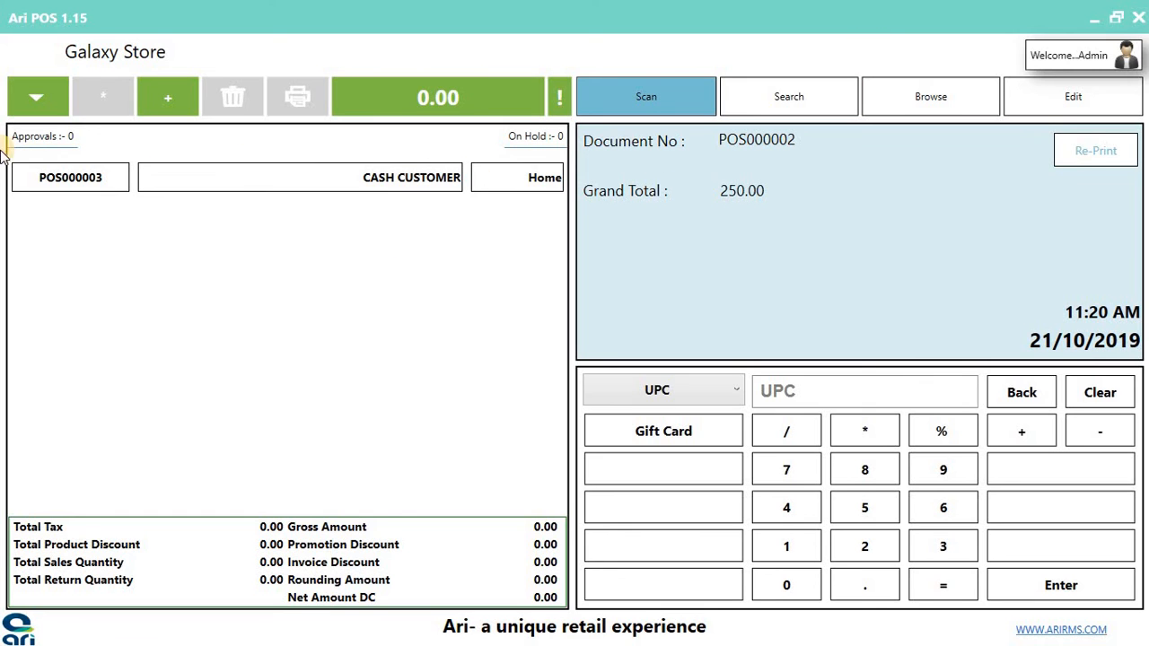
# - Close the till with all Cash Up amounts left at zero, and dismiss the Cash Up Report preview
pyautogui.click(29, 104)
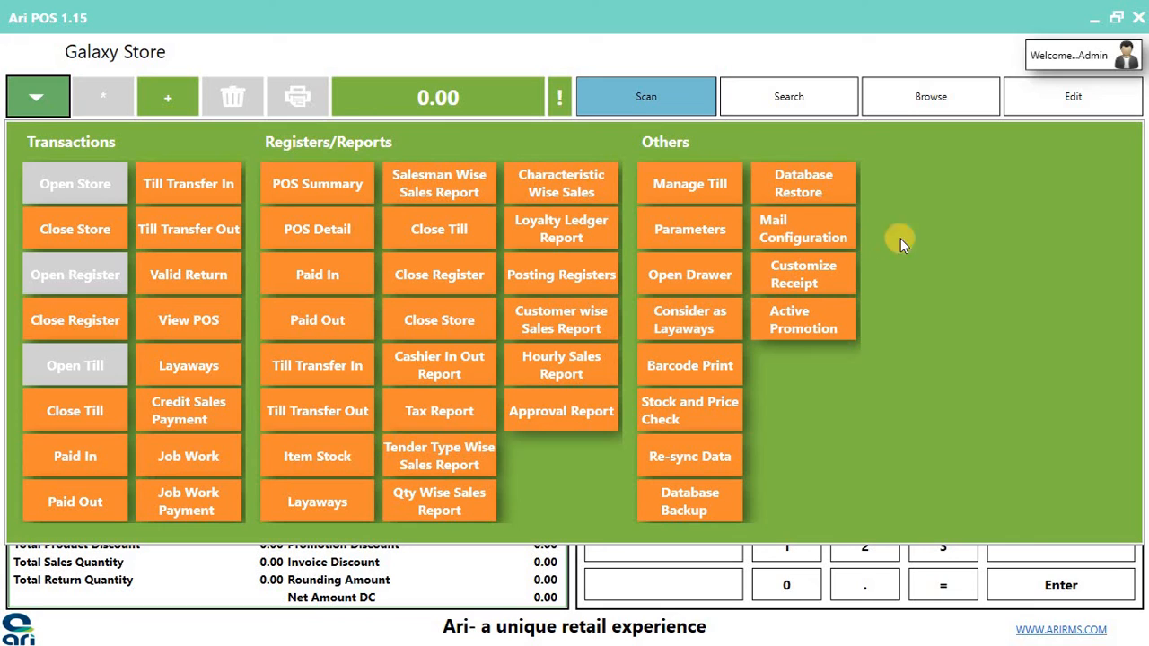
pyautogui.click(77, 413)
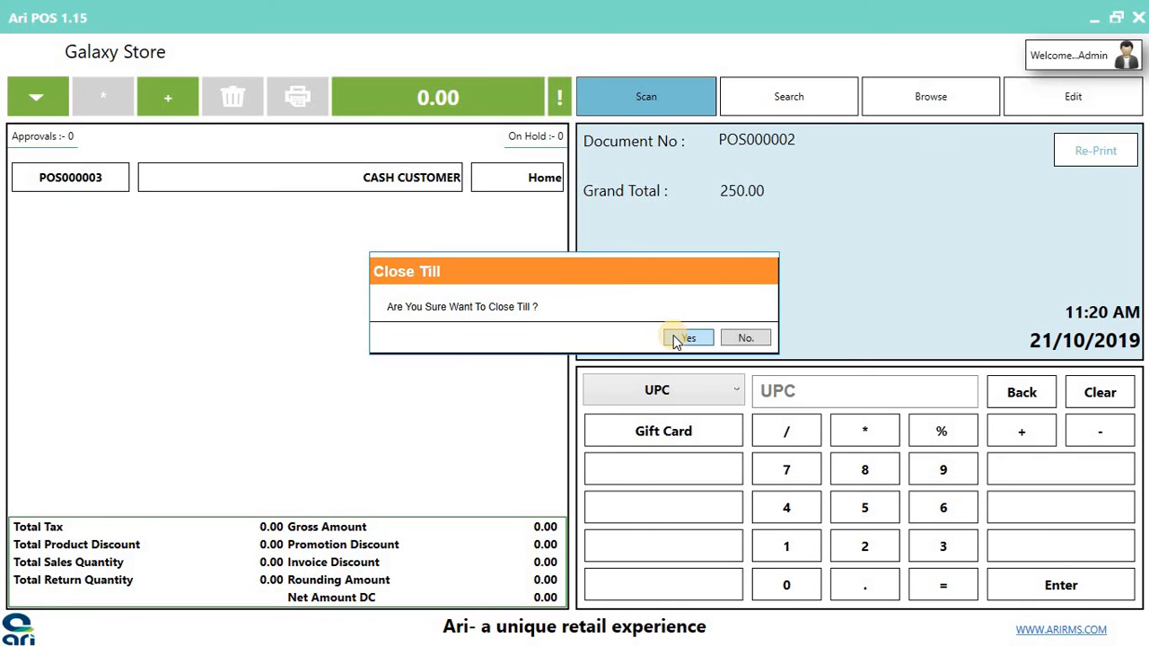
pyautogui.click(688, 338)
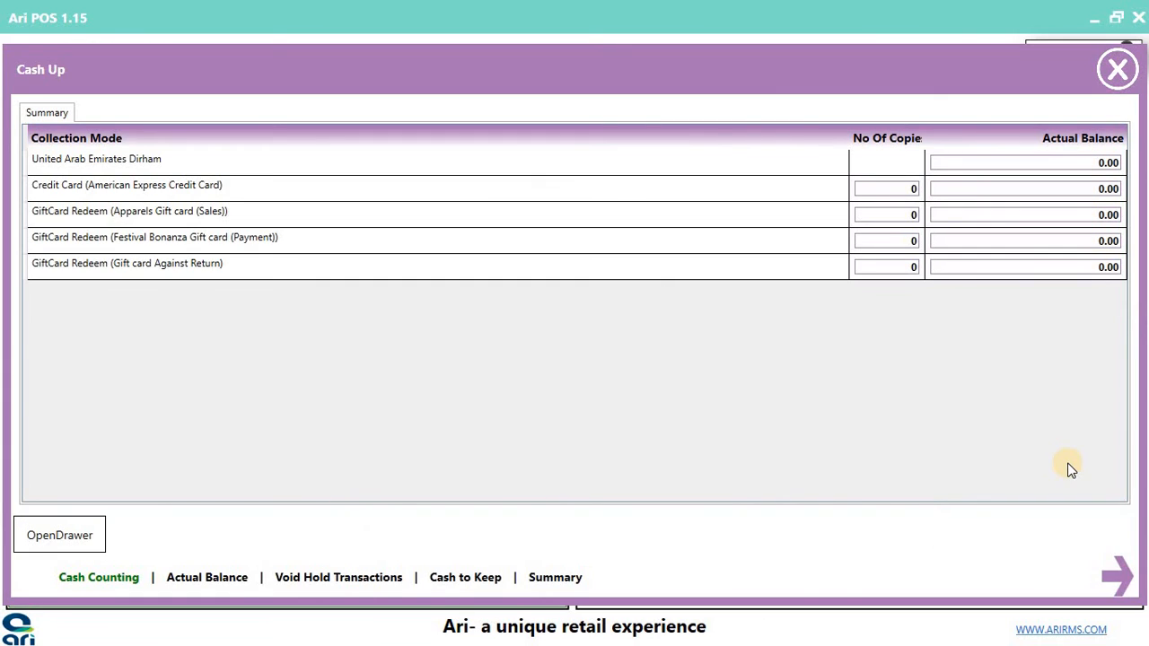
pyautogui.click(1118, 580)
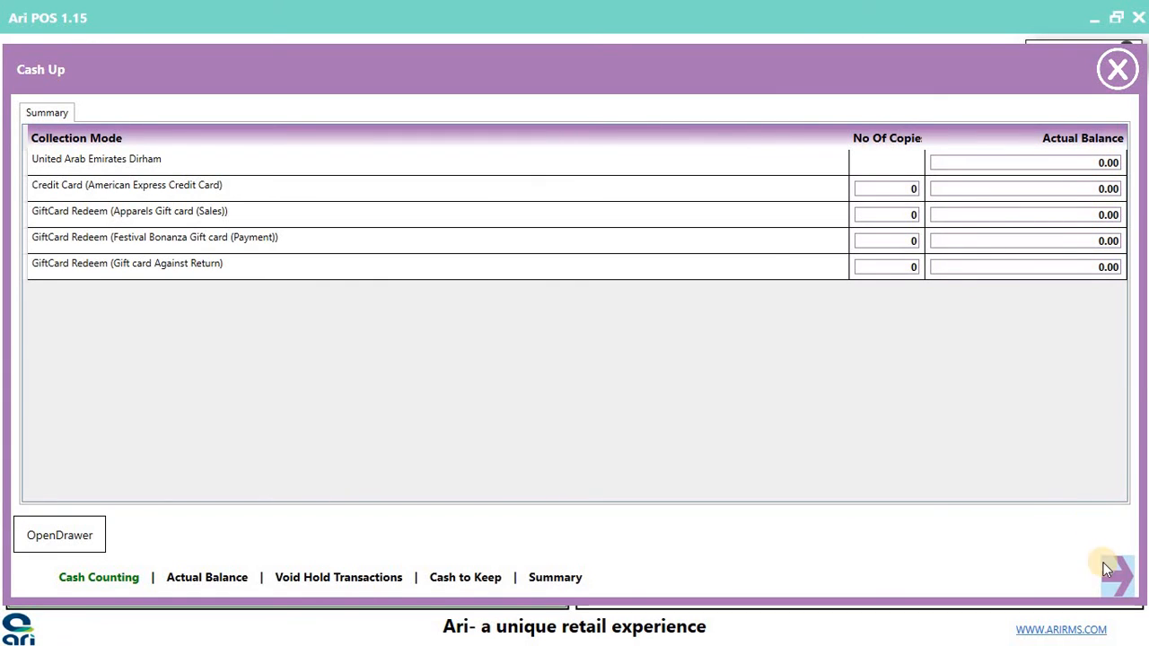
pyautogui.click(673, 340)
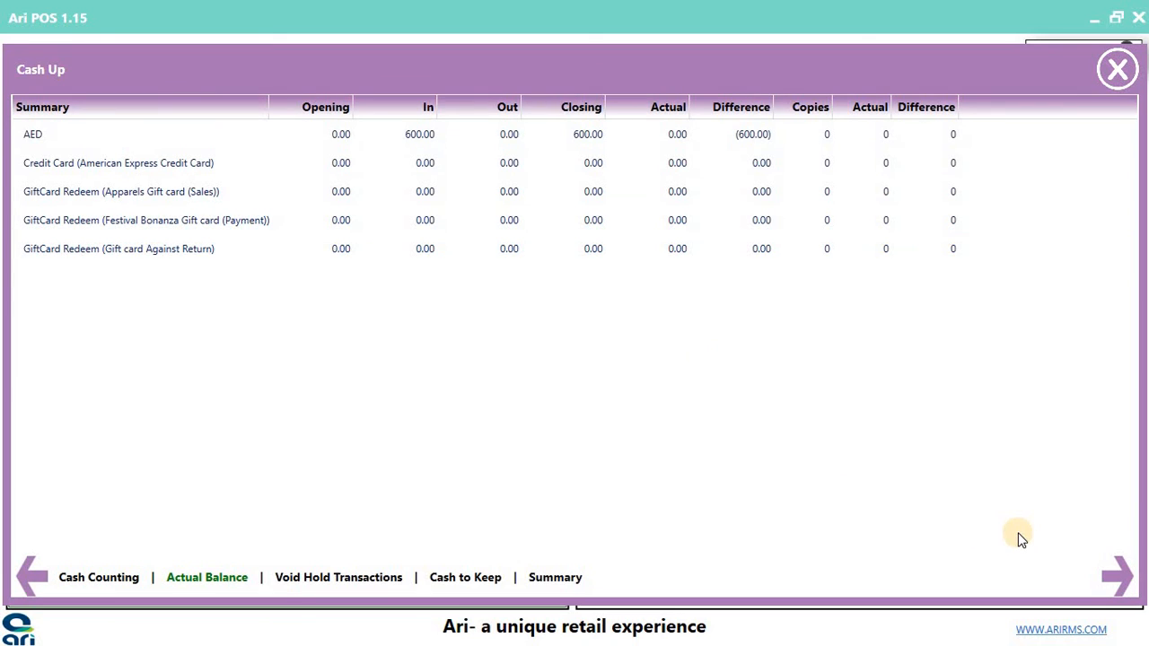
pyautogui.click(1123, 577)
pyautogui.click(1124, 579)
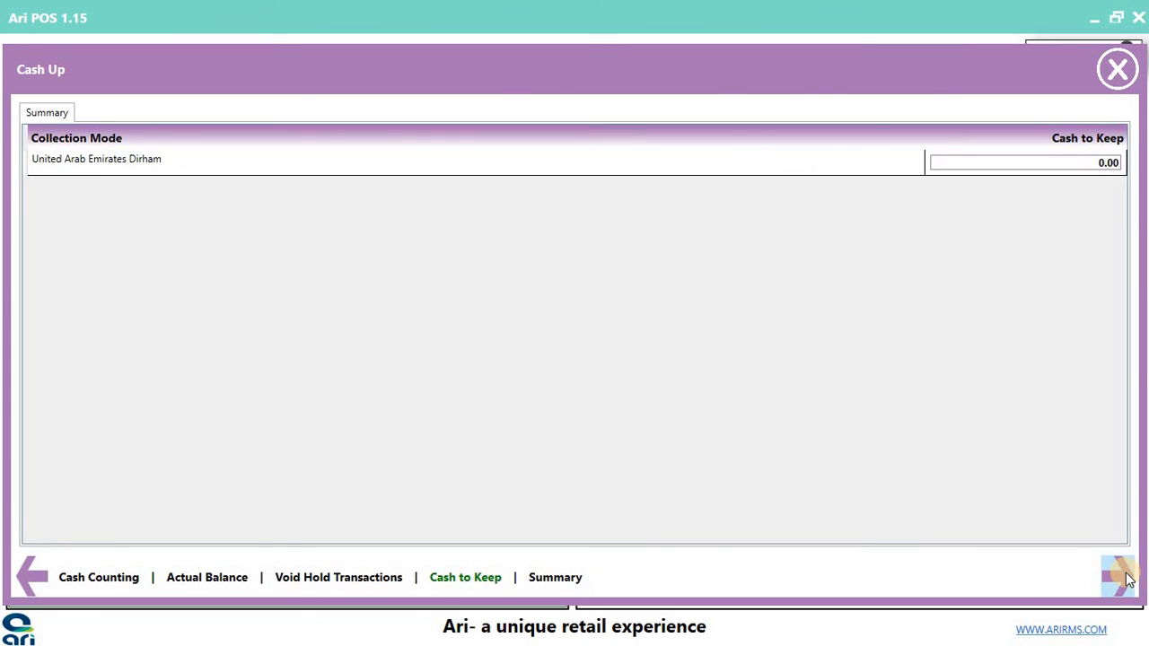
pyautogui.click(1124, 579)
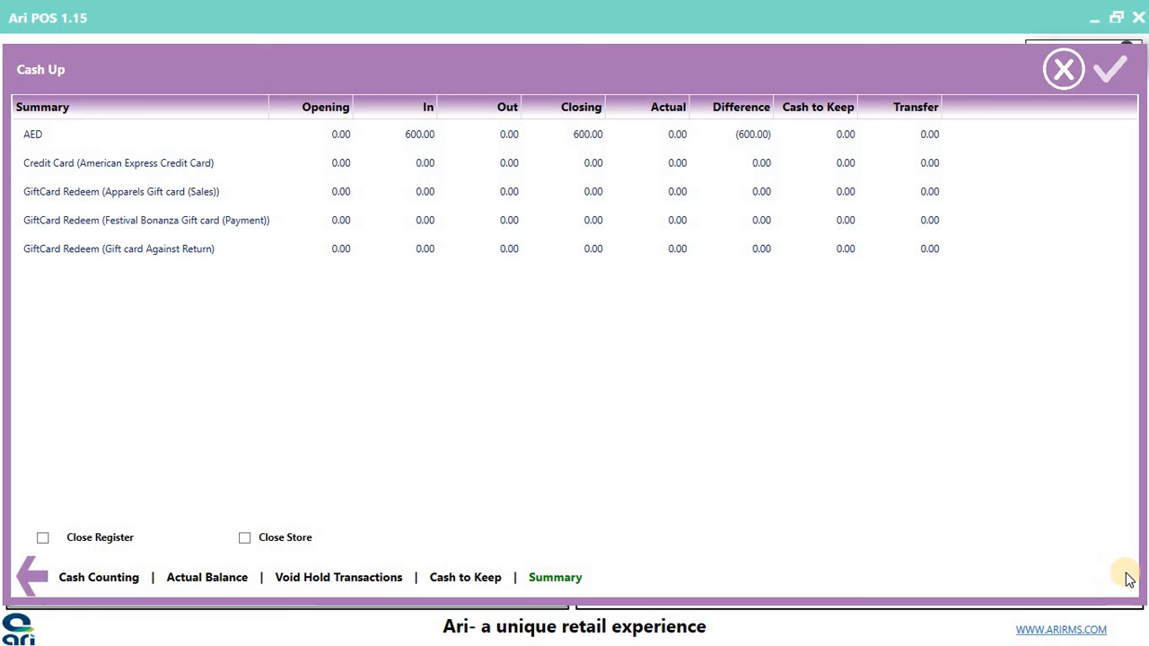
pyautogui.click(1114, 76)
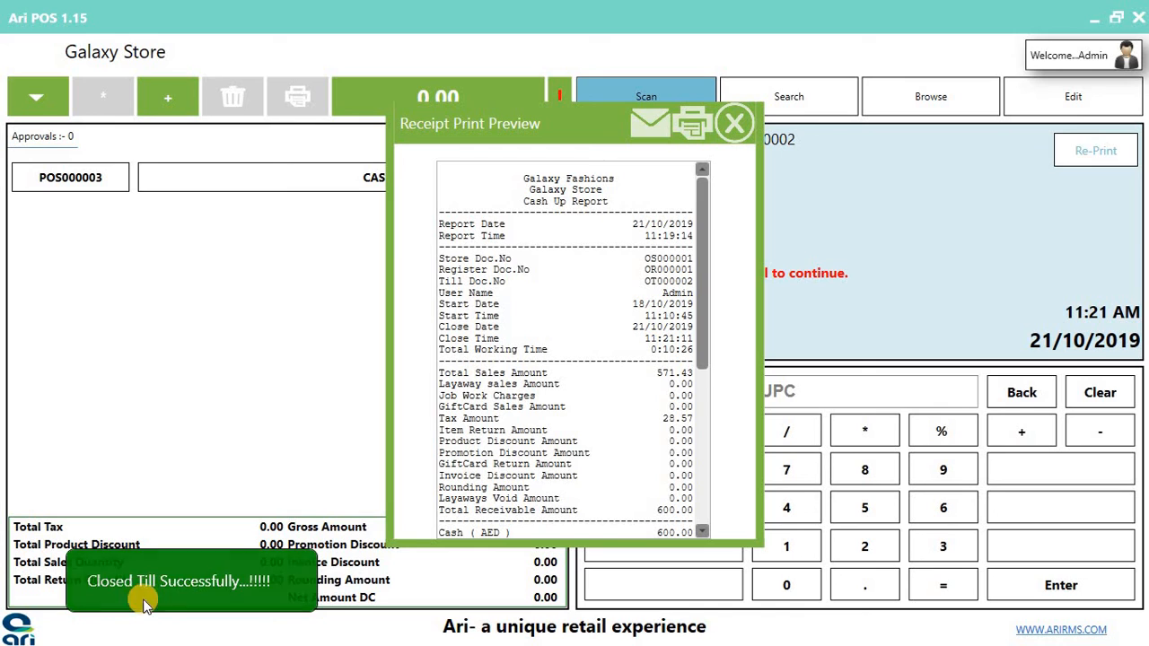
pyautogui.click(736, 120)
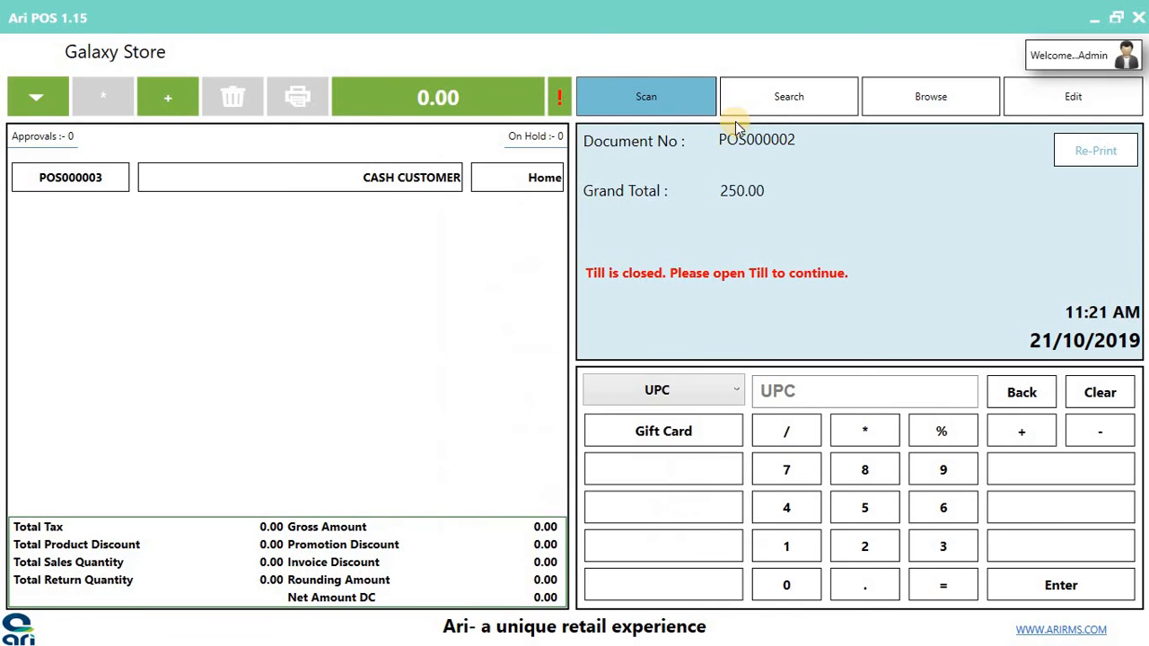
# - Switch back to Ari's QuickBooks Account Posting page in the browser, reload it, and acknowledge the successful login
pyautogui.click(1095, 18)
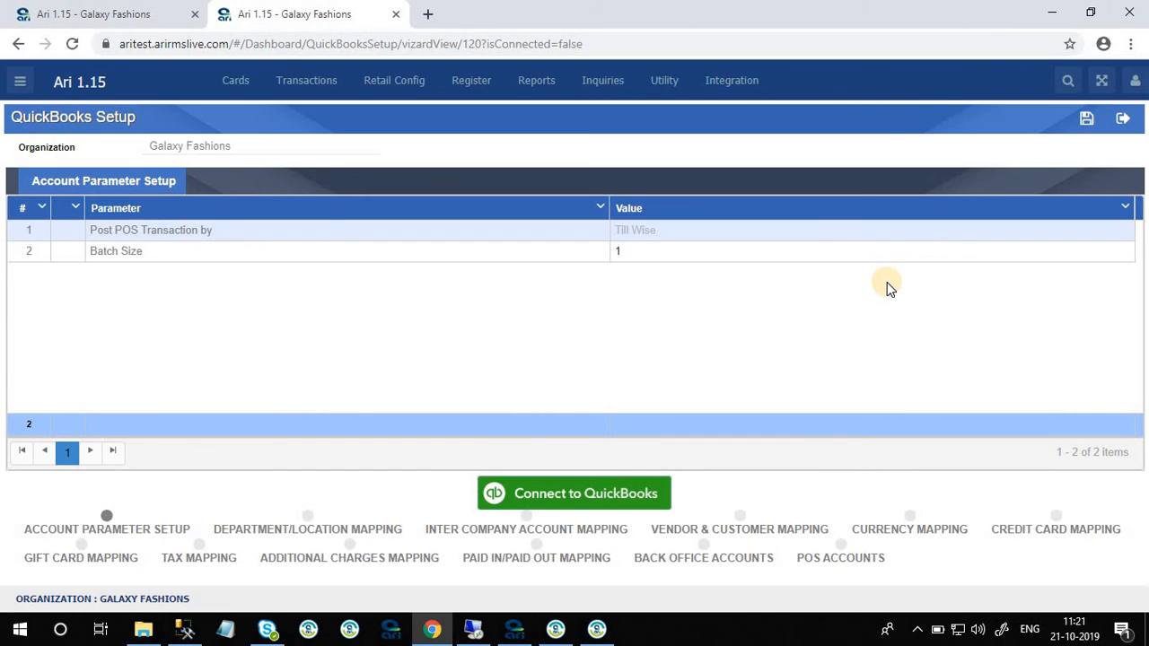
pyautogui.click(111, 20)
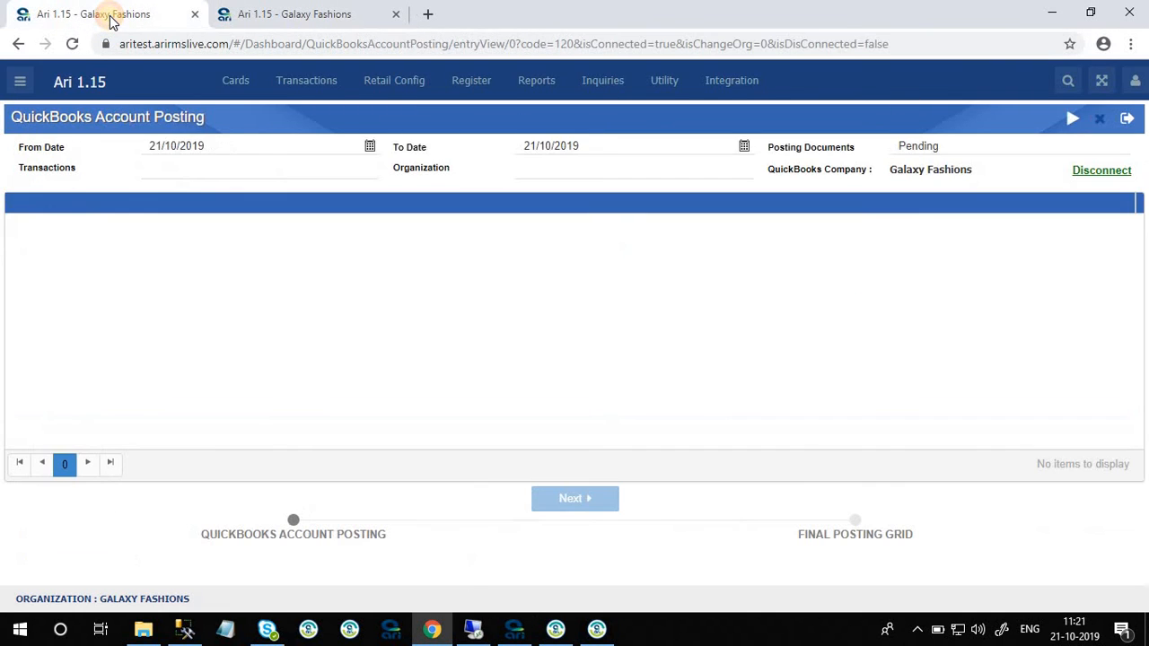
pyautogui.click(260, 172)
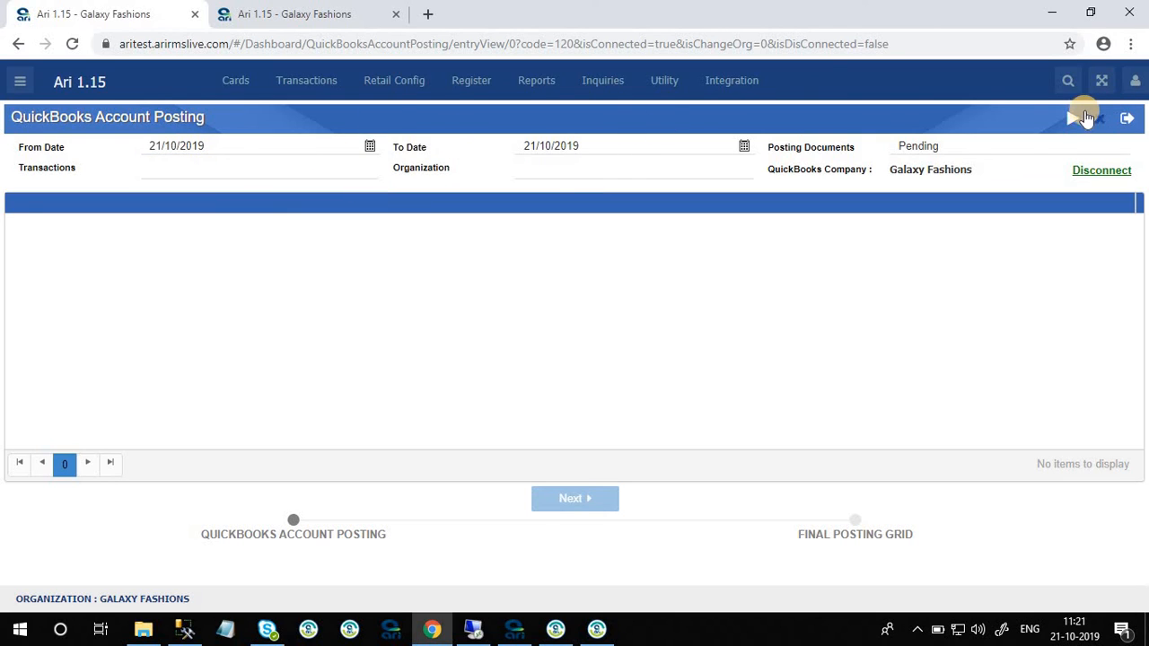
pyautogui.click(73, 44)
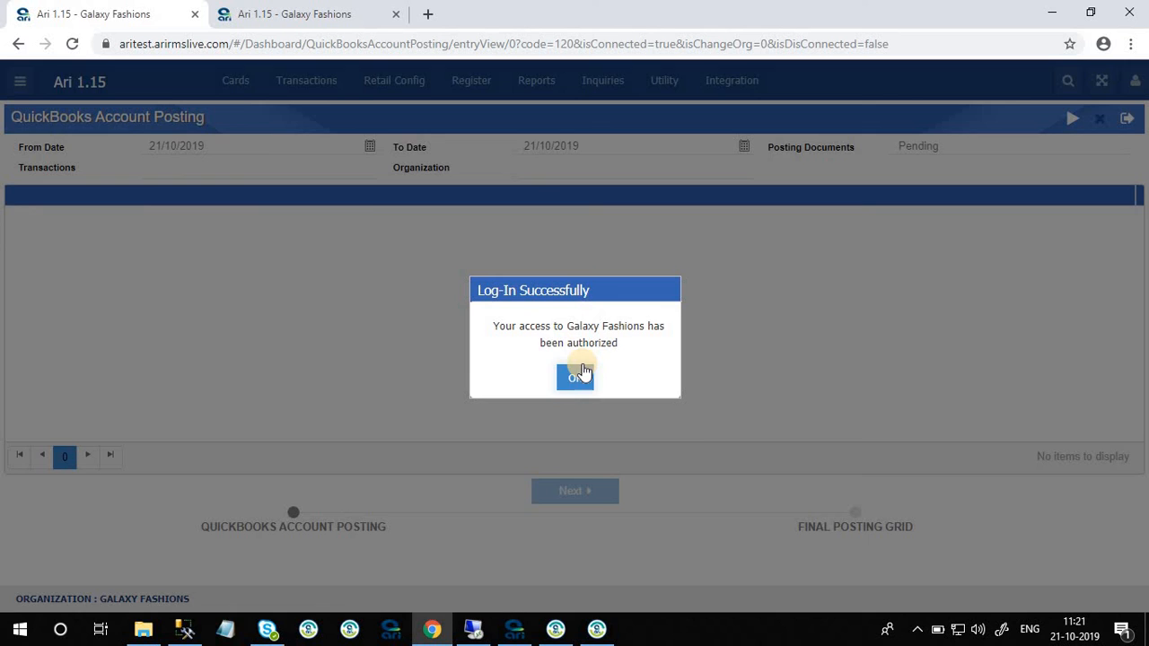
pyautogui.click(578, 371)
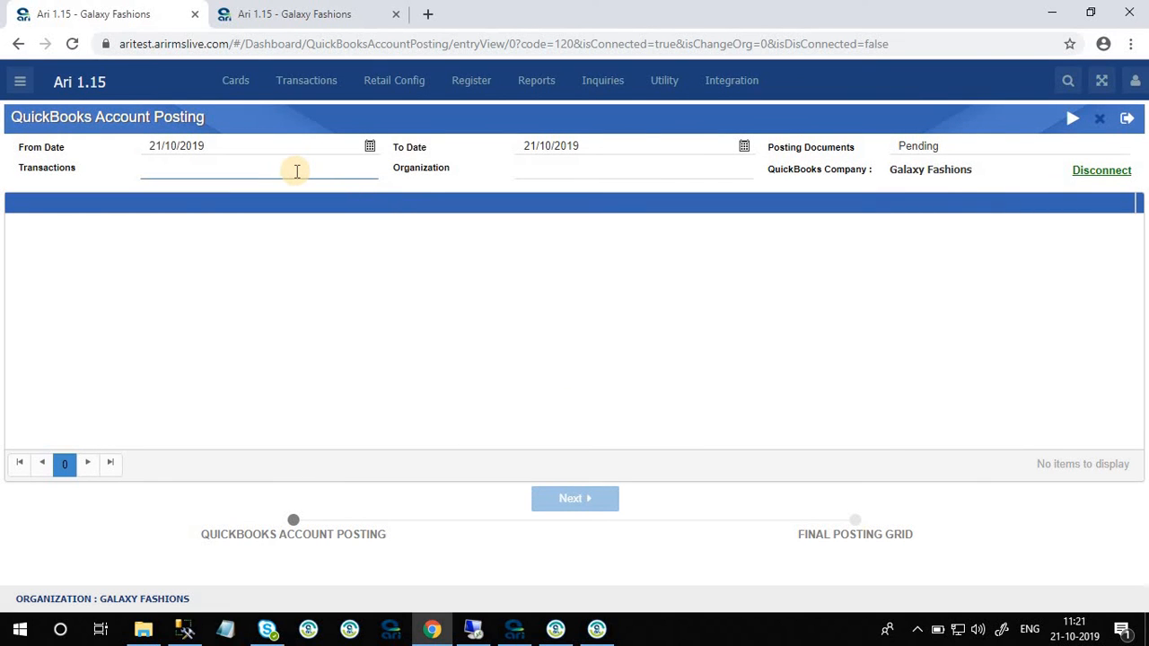
# - Choose Open- Close Till as the transaction type and load its pending documents from 18/10/2019 to 21/10/2019
pyautogui.click(296, 170)
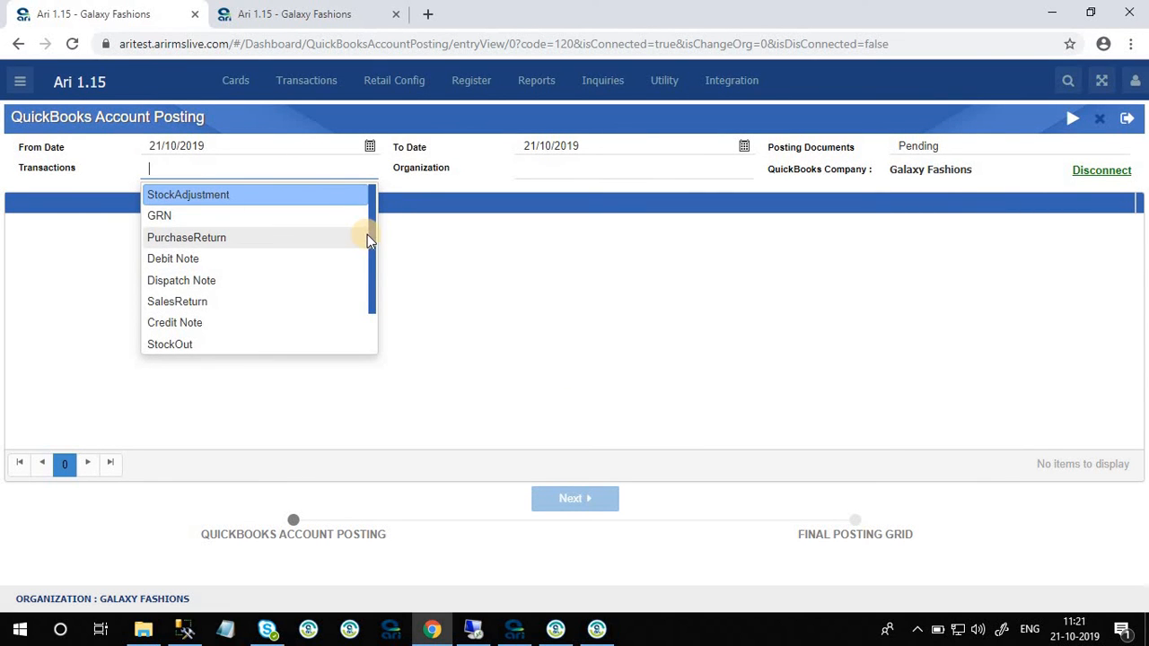
pyautogui.moveTo(371, 234); pyautogui.dragTo(371, 311)
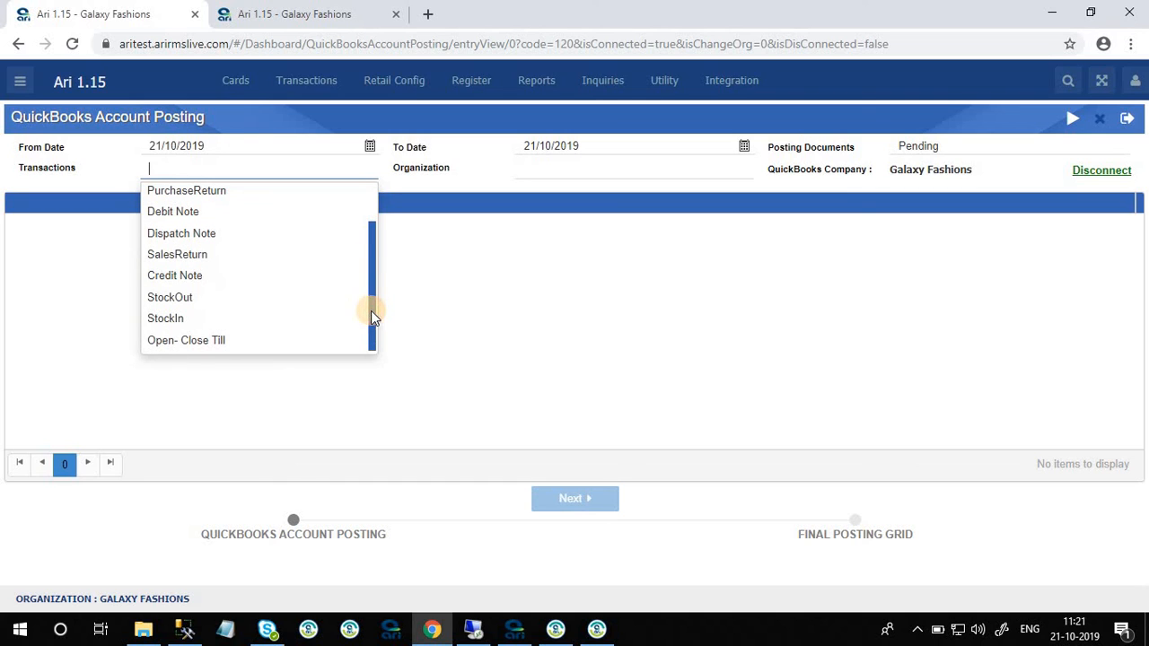
pyautogui.click(213, 341)
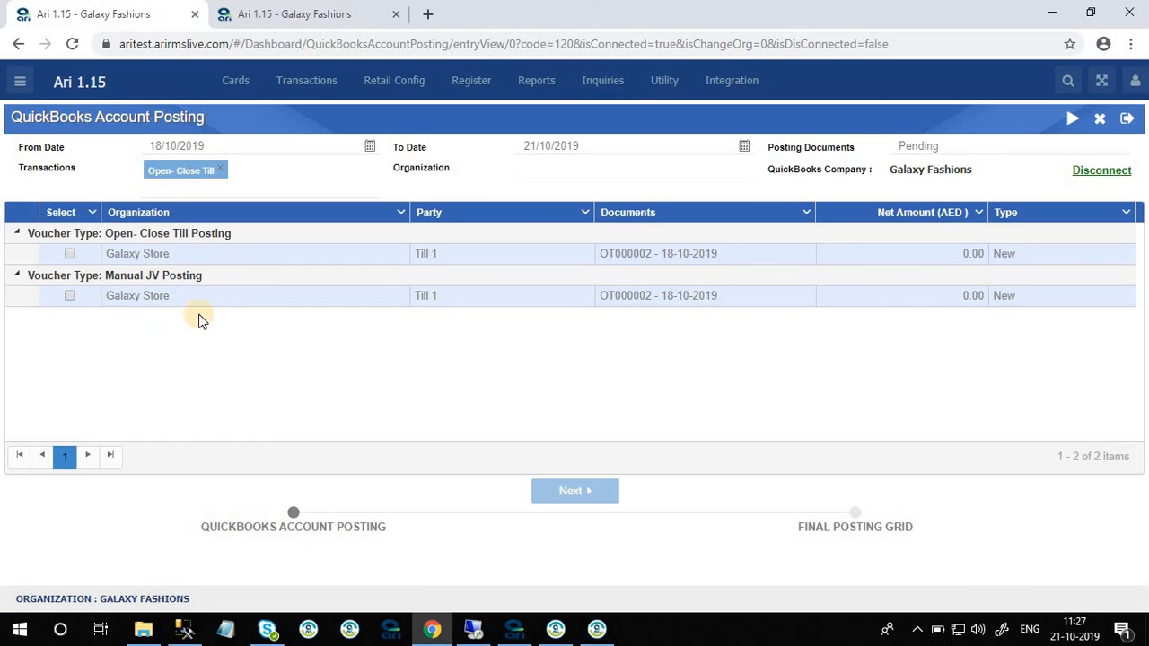
# - Select the Galaxy Store documents under Open- Close Till Posting and Manual JV Posting, and continue to the final posting grid
pyautogui.click(70, 256)
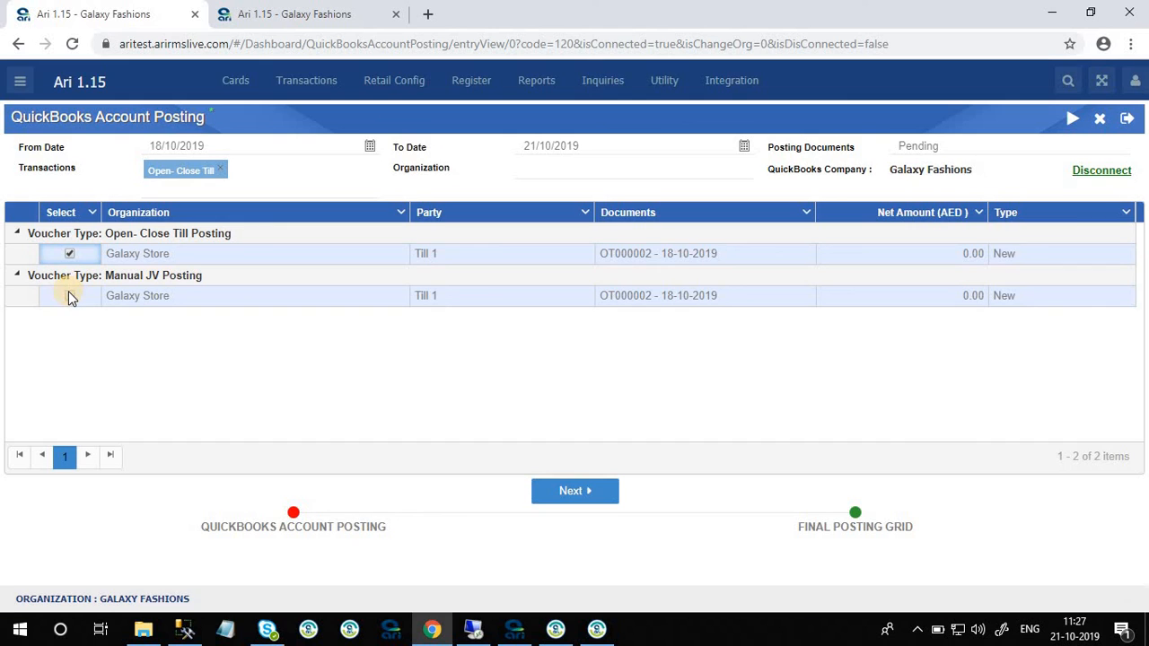
pyautogui.click(70, 296)
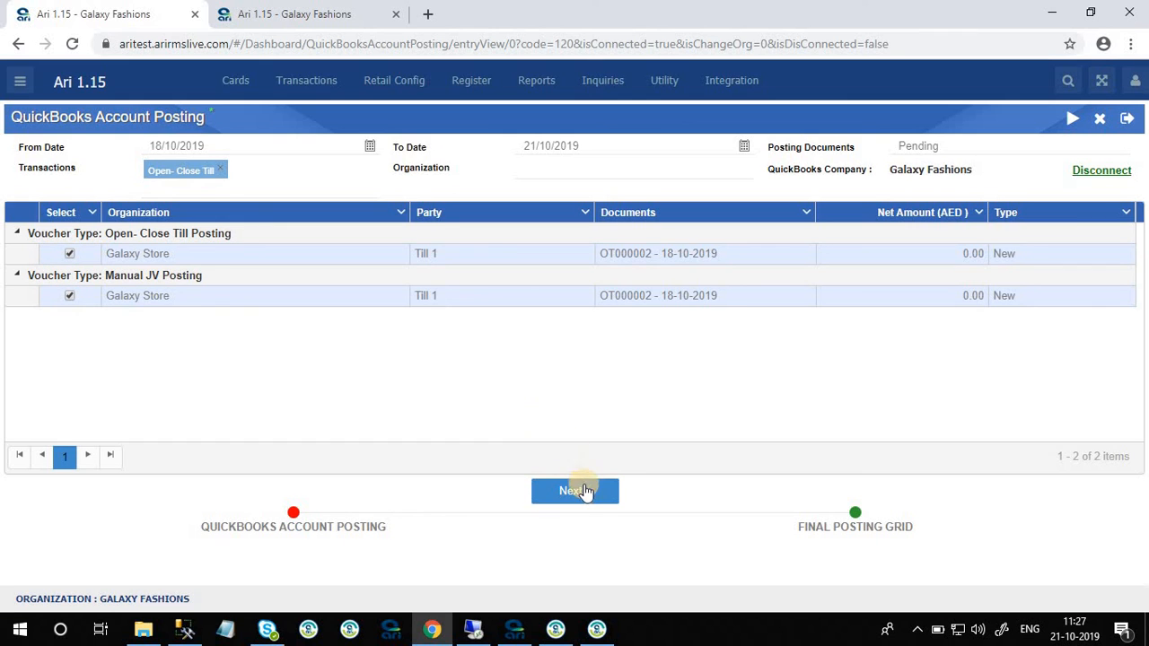
pyautogui.click(584, 495)
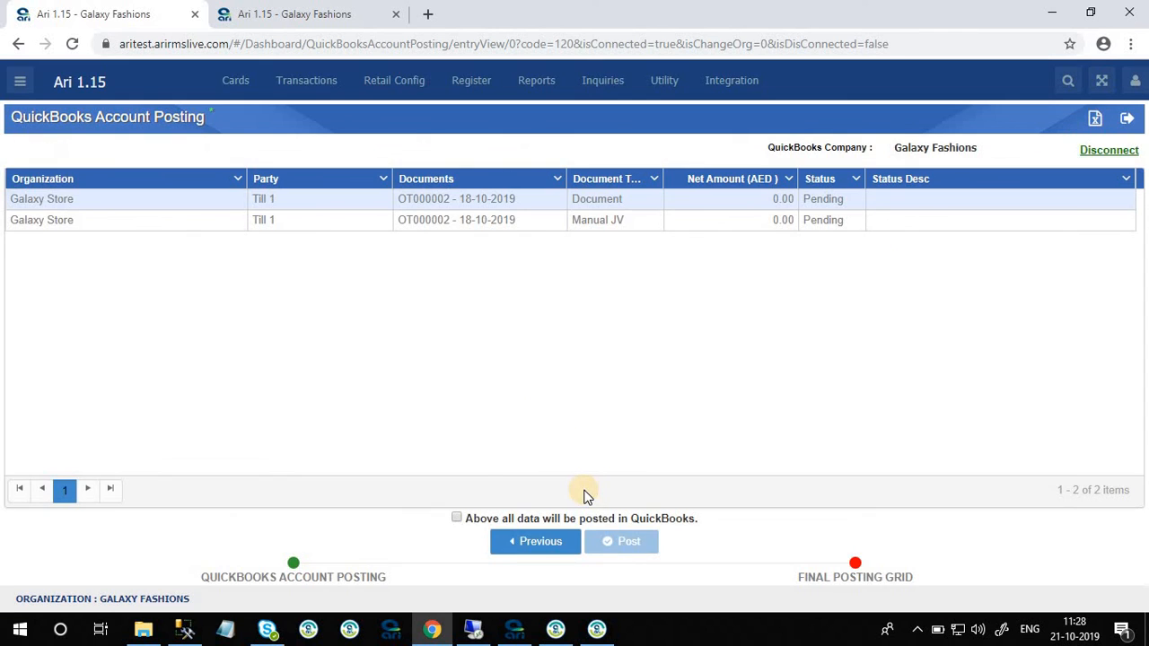
# - Post both till documents to QuickBooks with the all-data confirmation ticked, checking the QuickBooks Setup account parameters during processing
pyautogui.click(456, 518)
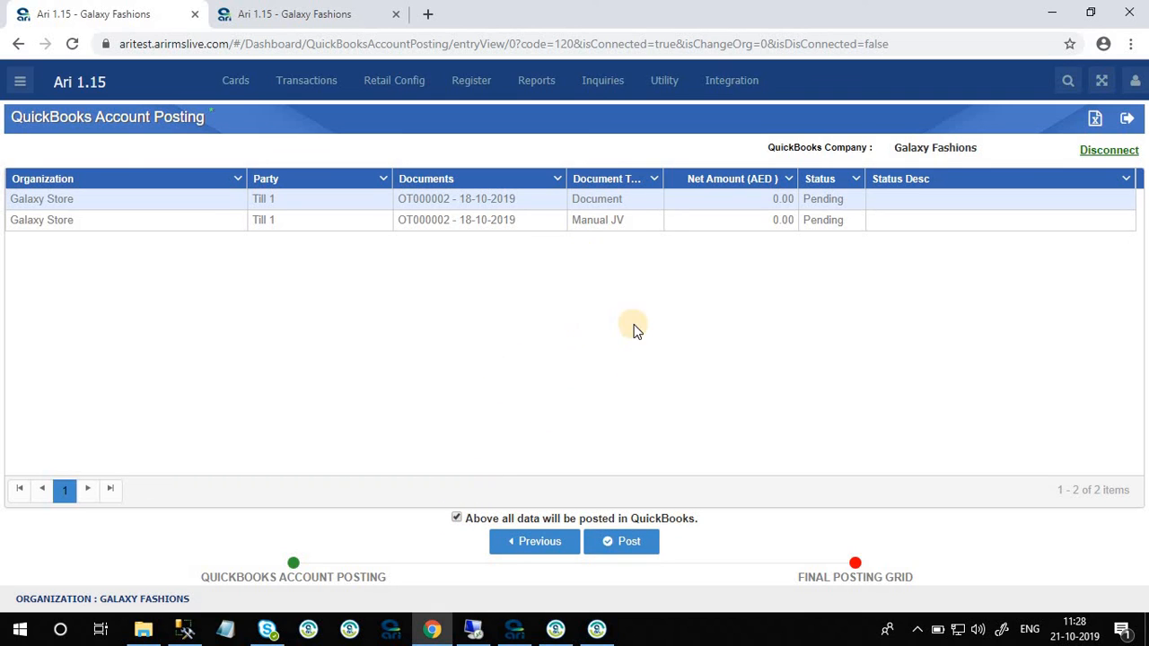
pyautogui.click(633, 543)
pyautogui.click(633, 544)
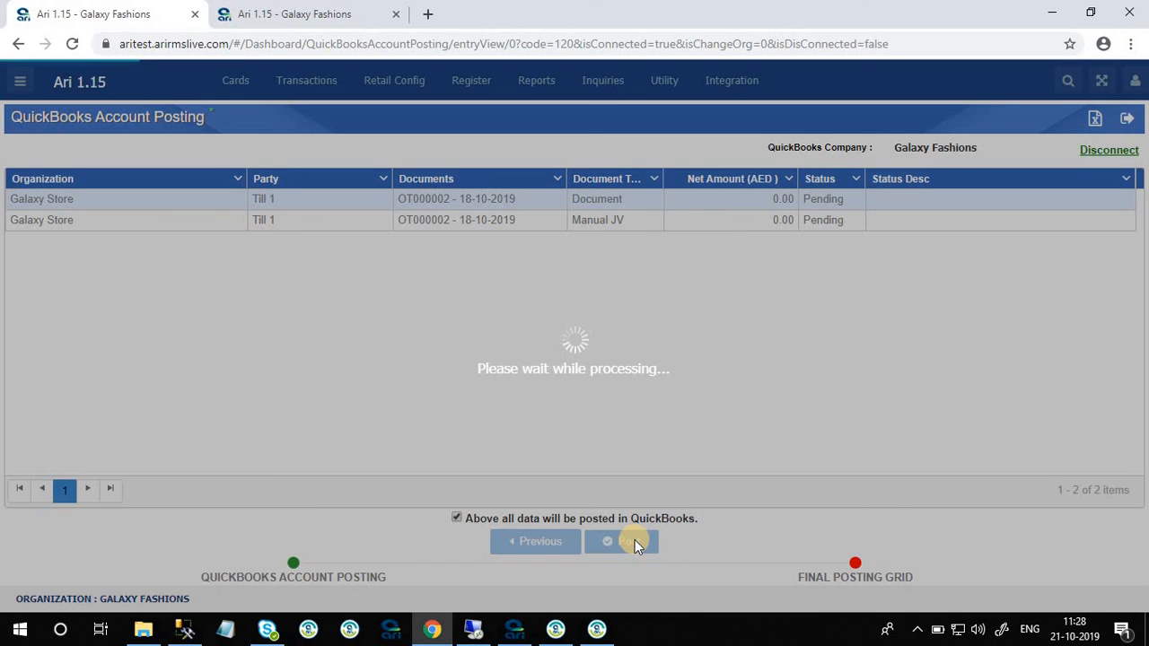
pyautogui.click(338, 7)
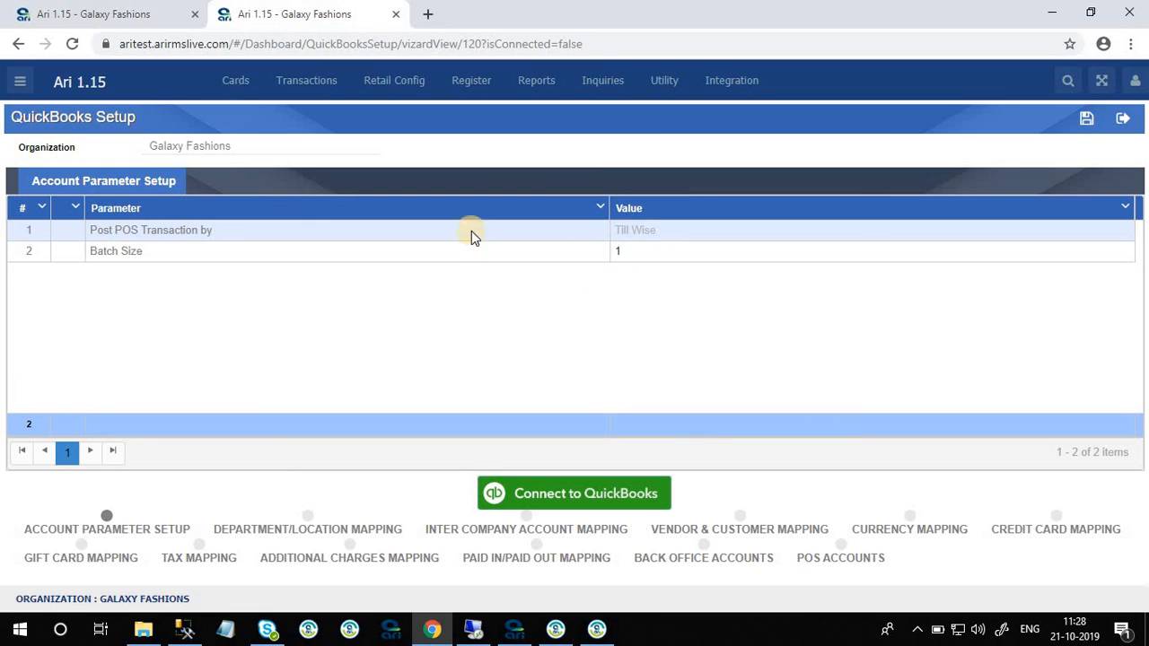
pyautogui.click(104, 12)
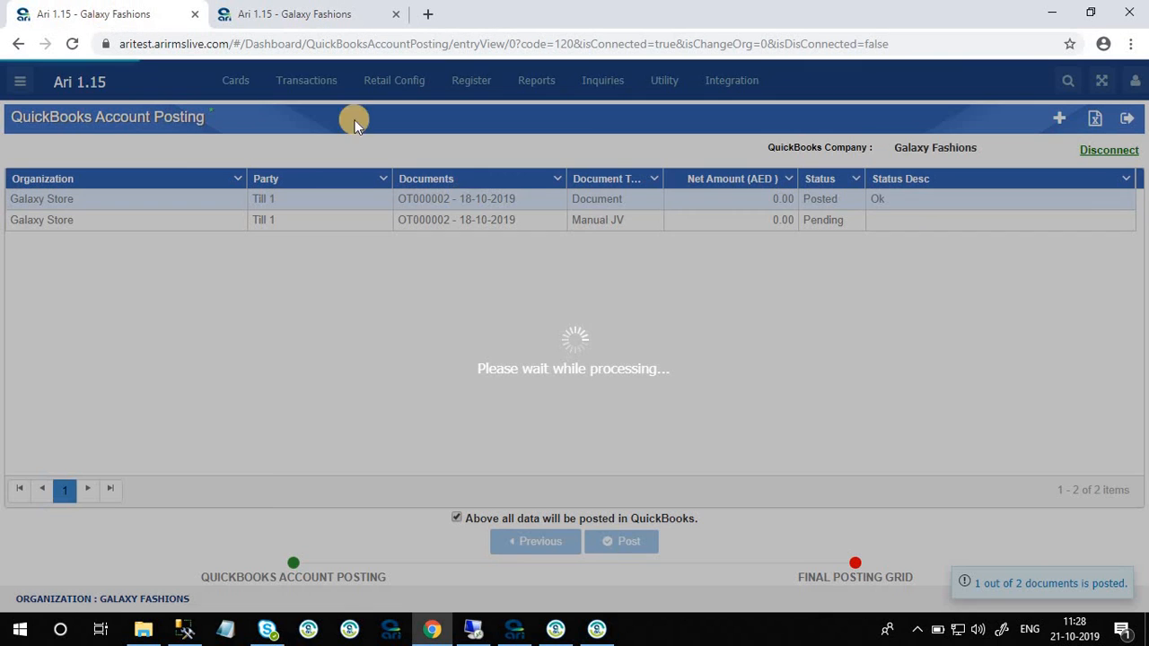